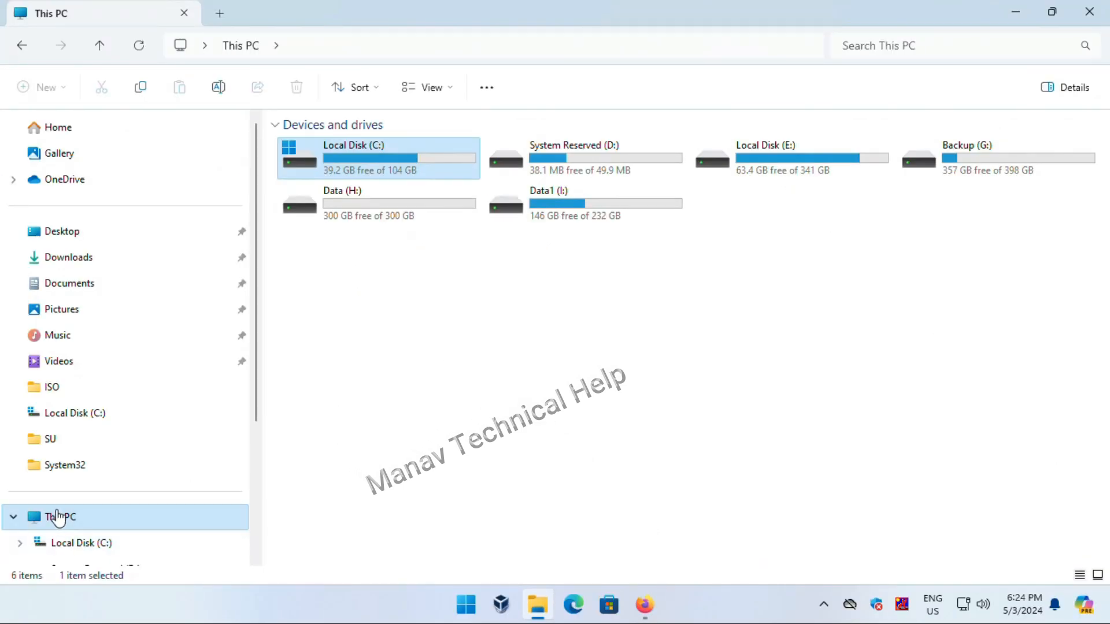
Step: Open Computer Management for This PC and select the Realtek PCIe GbE Family Controller in Device Manager
scroll(52, 515, down, 1)
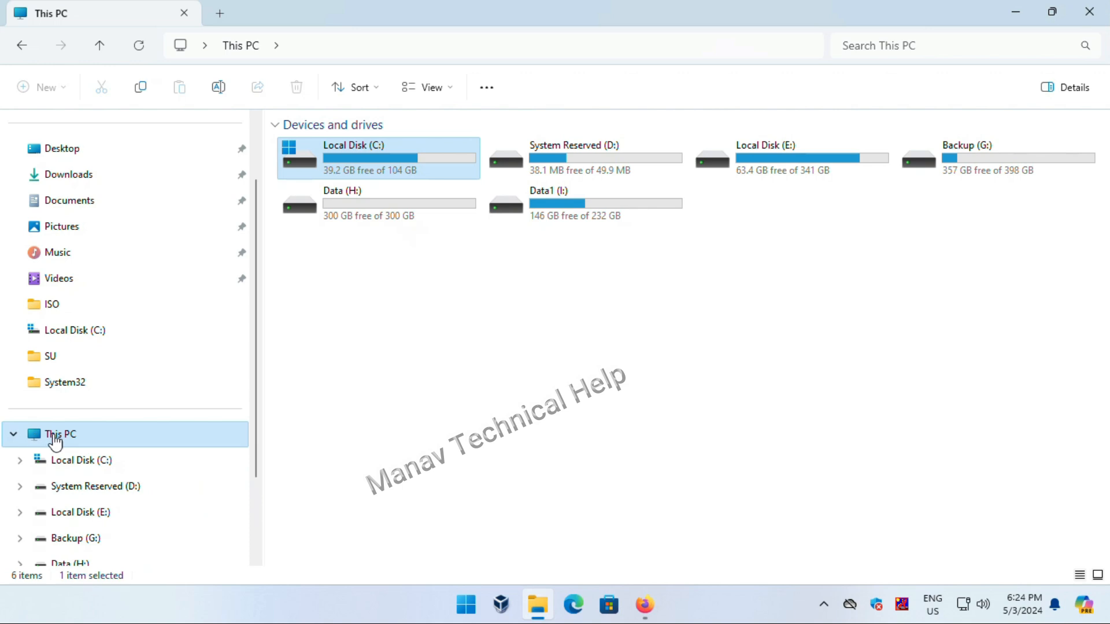
right_click(36, 440)
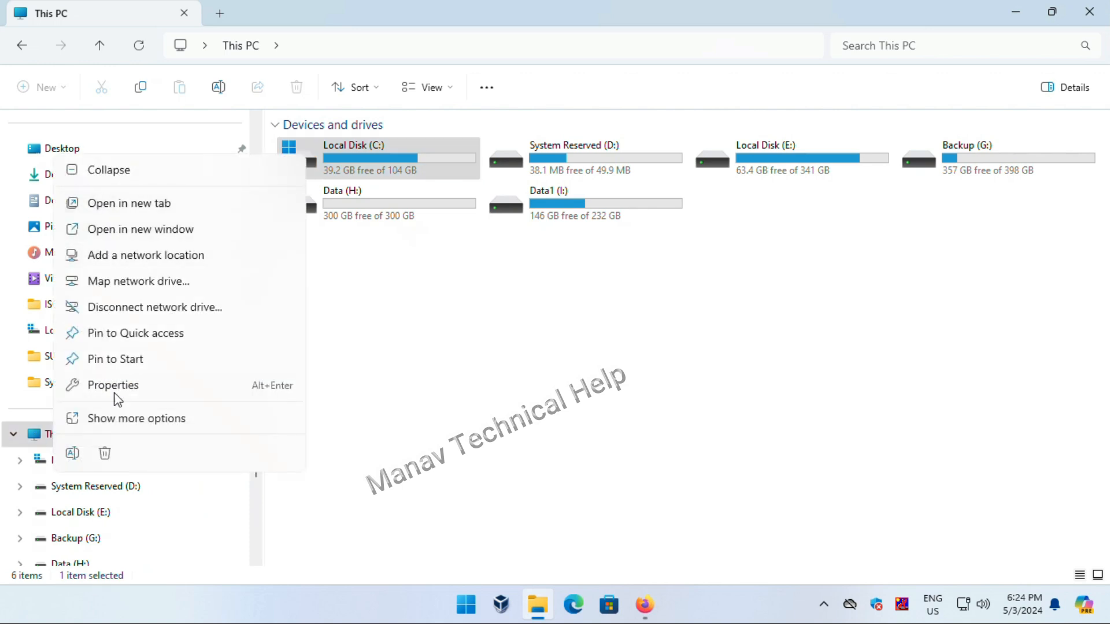
click(139, 423)
click(108, 226)
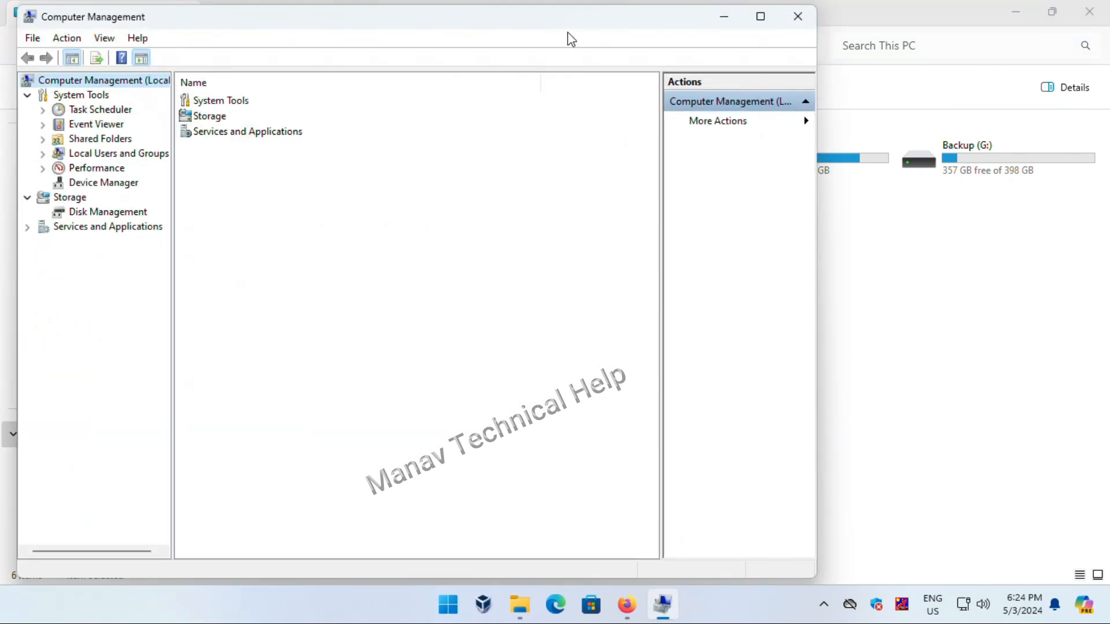
drag(535, 23, 672, 28)
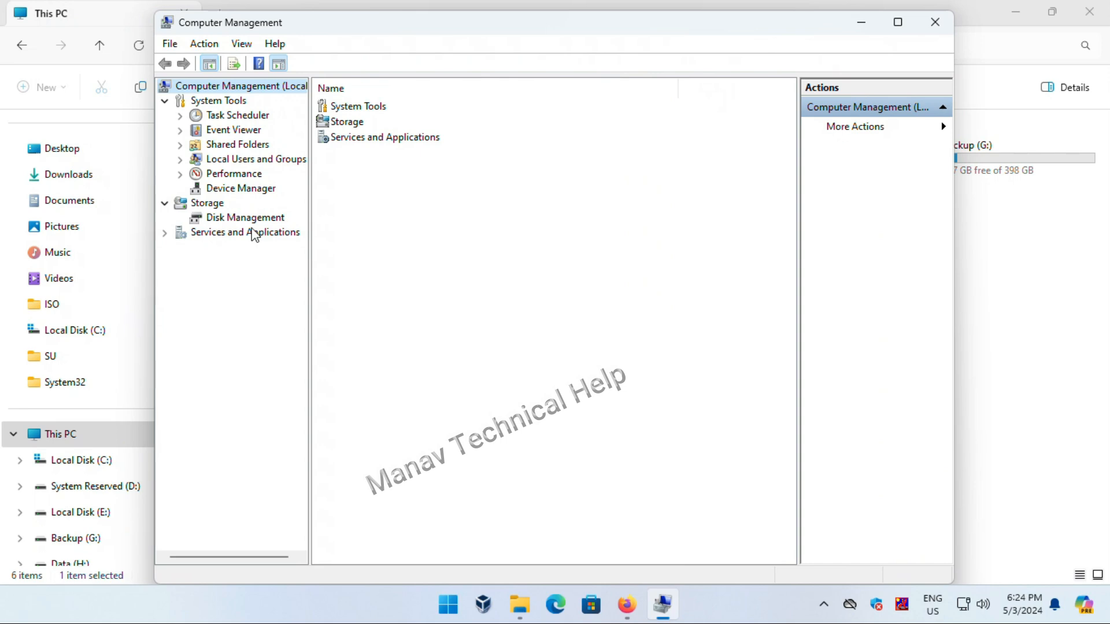
click(230, 191)
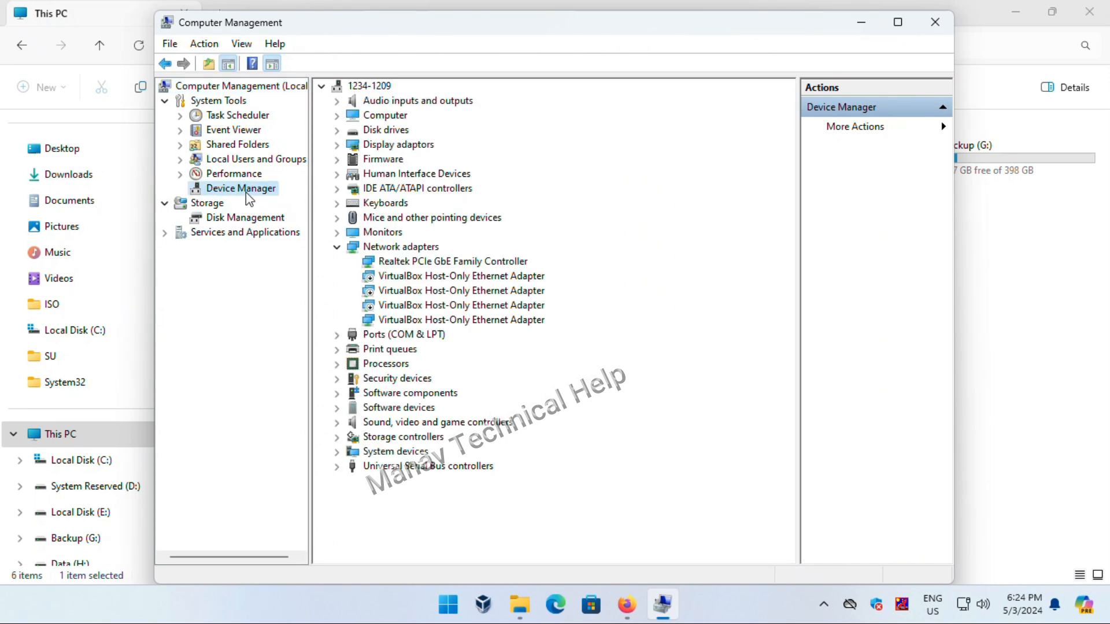
click(398, 263)
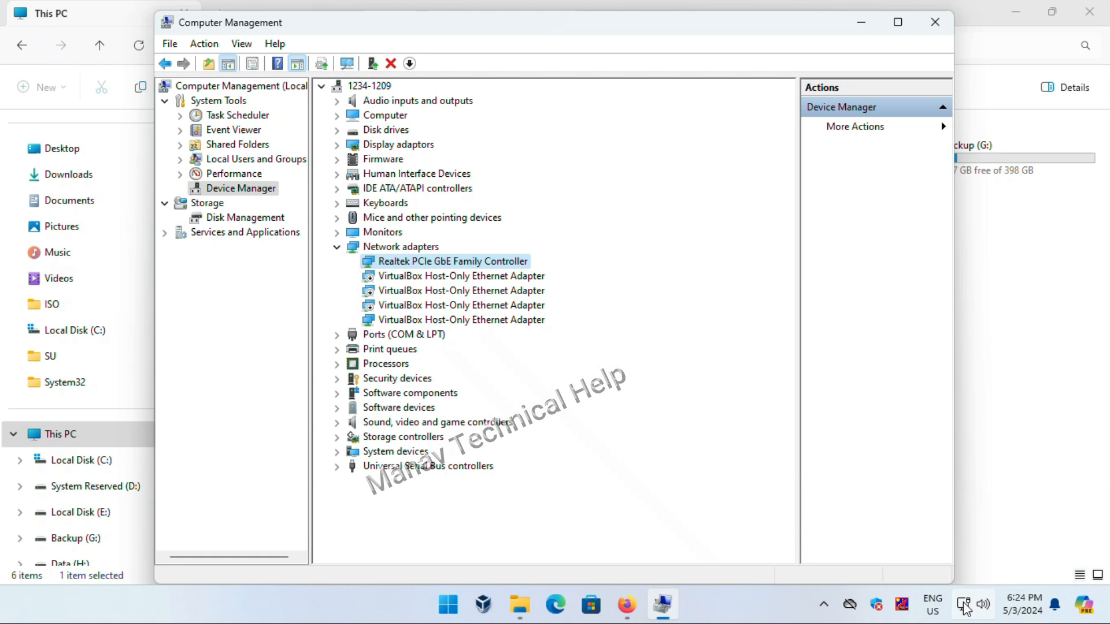
Step: Open the Ethernet connection's details in the network and internet settings and highlight the adapter description
mouse_move(964, 607)
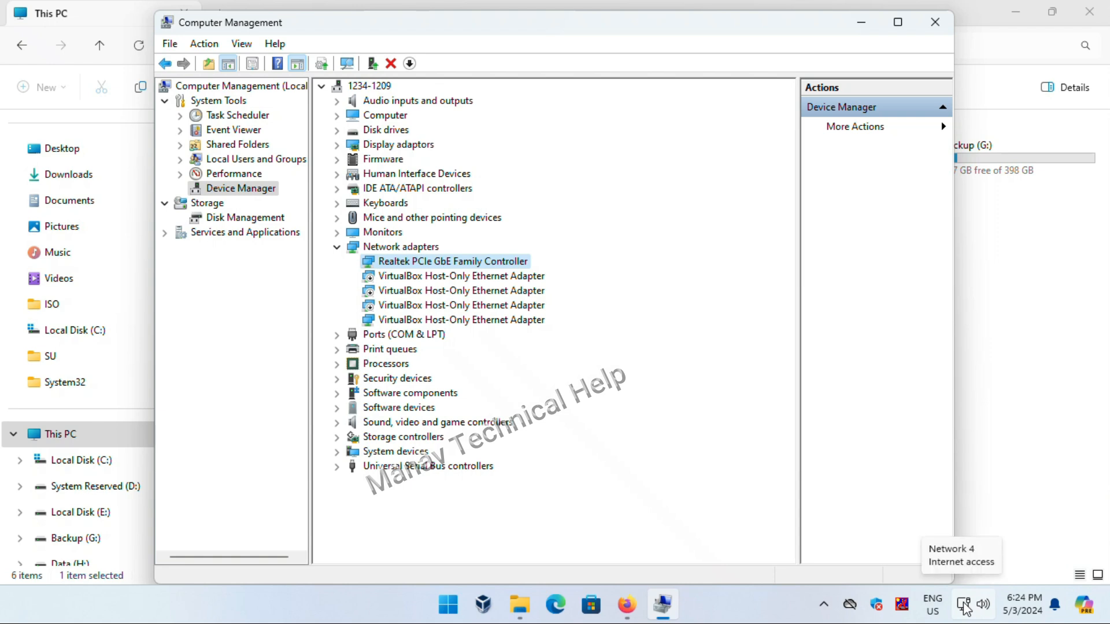
right_click(963, 606)
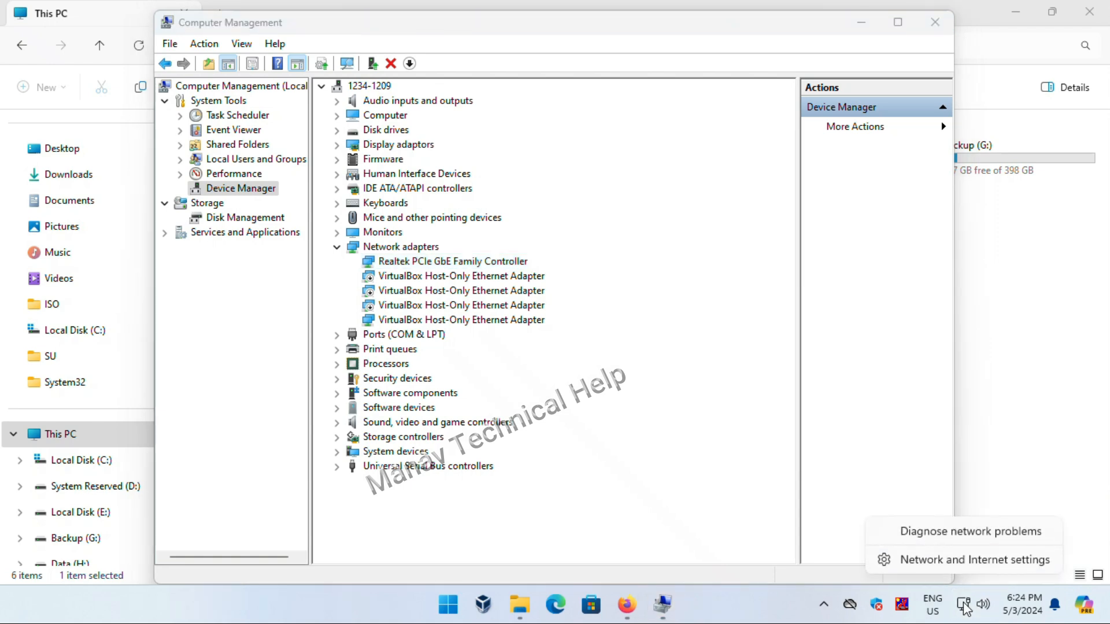
click(961, 560)
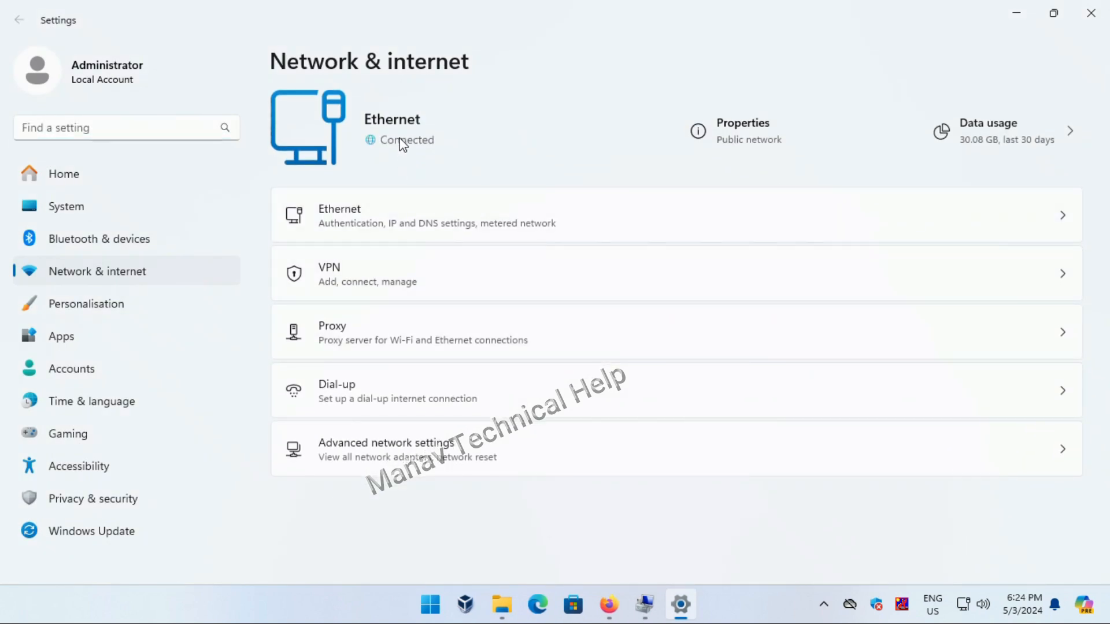
click(402, 229)
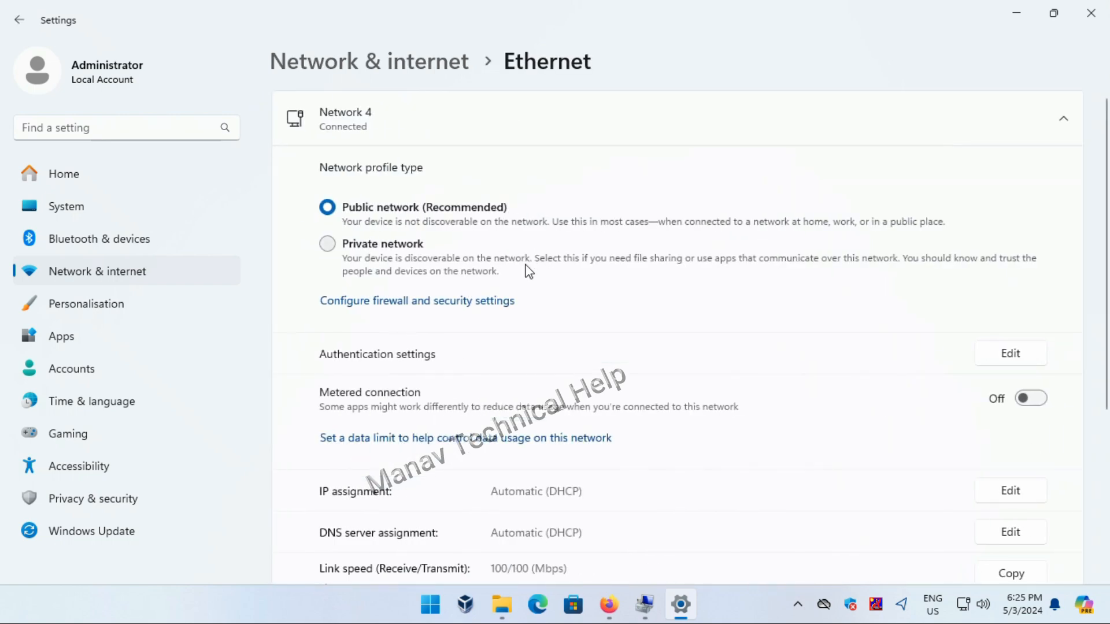
scroll(583, 471, down, 4)
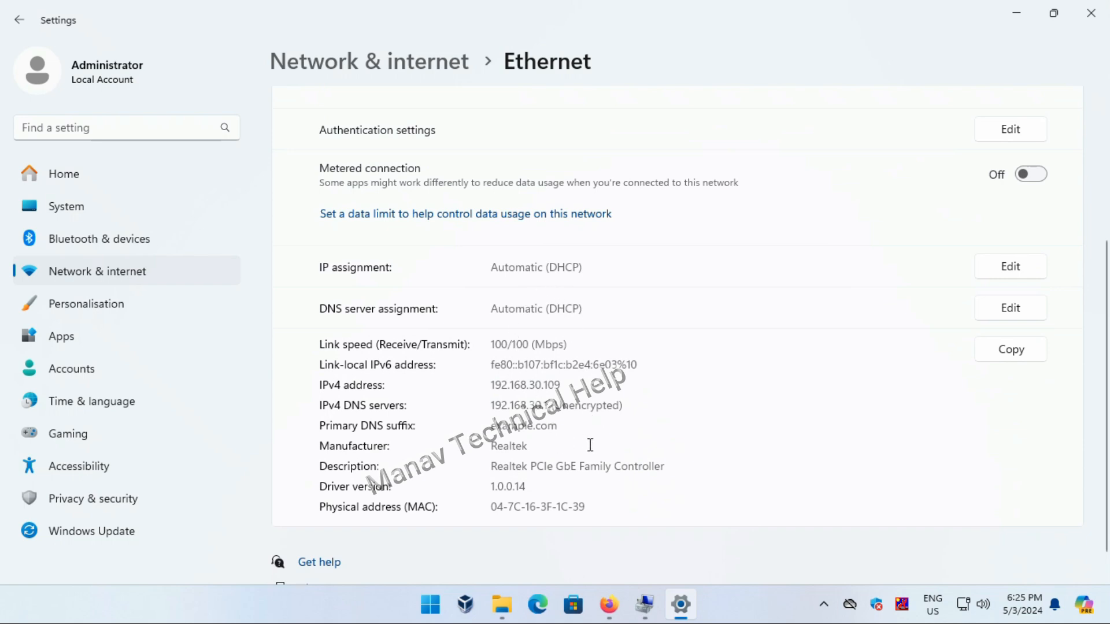
drag(667, 466, 493, 466)
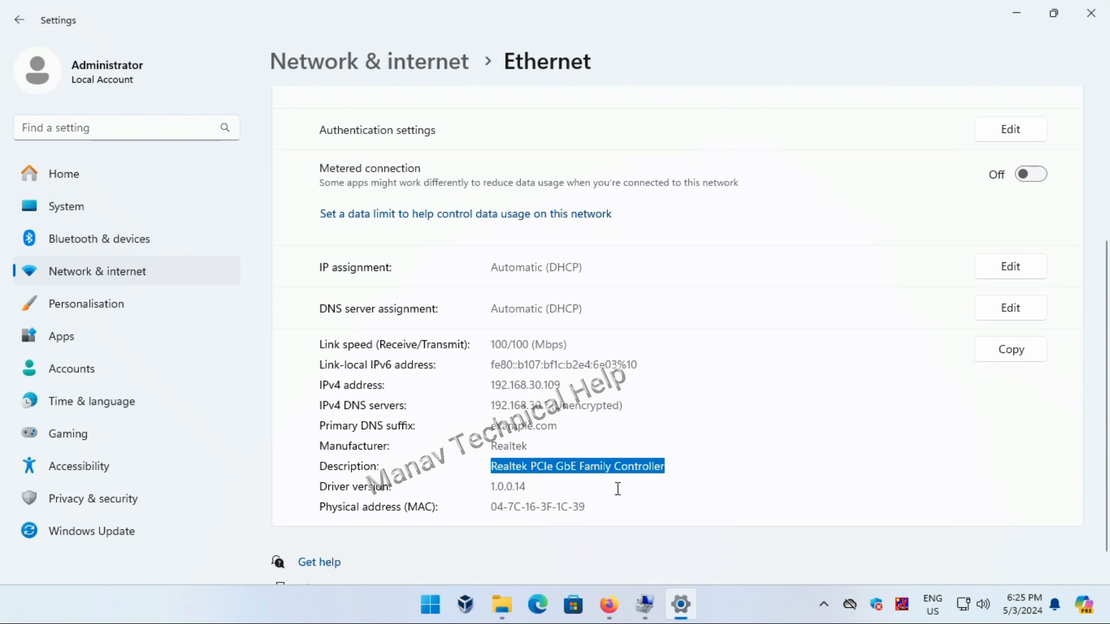
scroll(622, 484, down, 1)
Step: Compare the adapter description in the Ethernet settings with the network adapters in Device Manager, placing both windows side by side
mouse_move(657, 599)
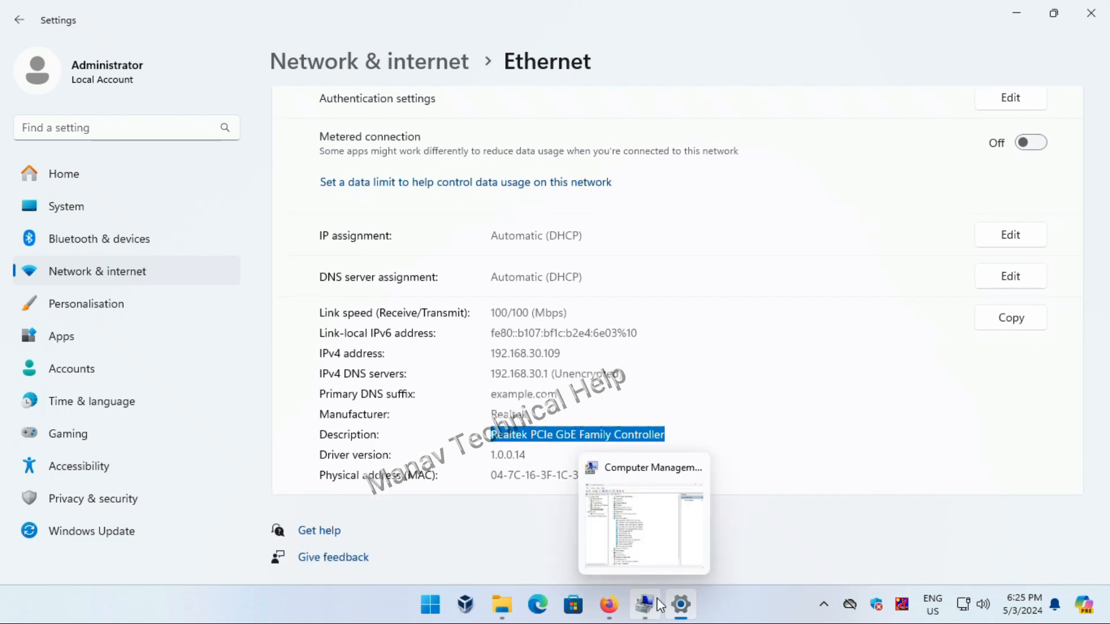
click(657, 599)
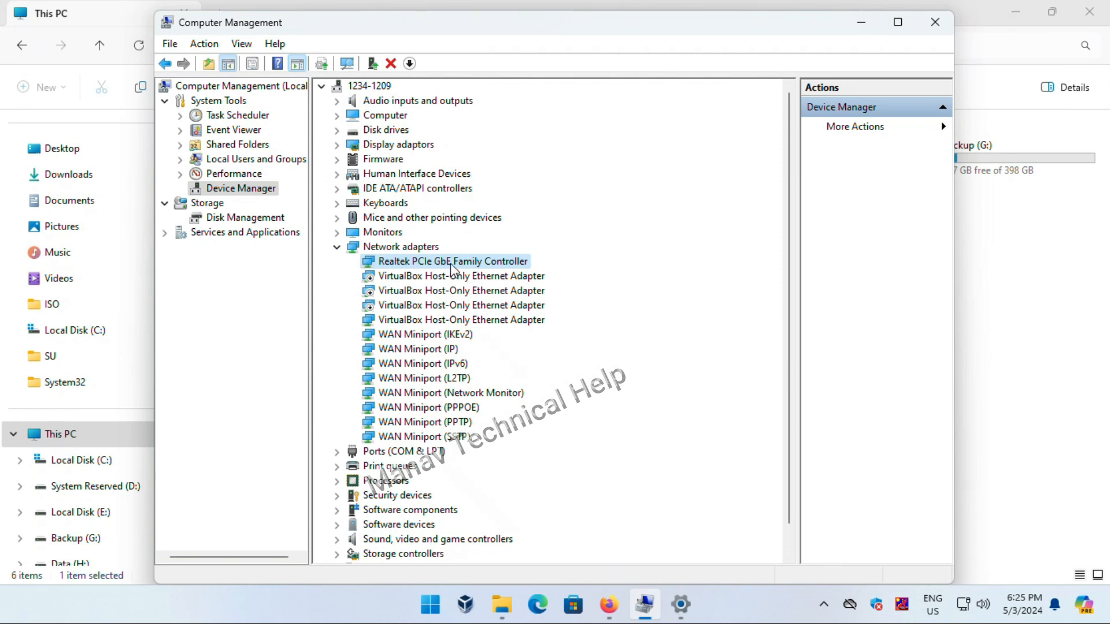
click(680, 604)
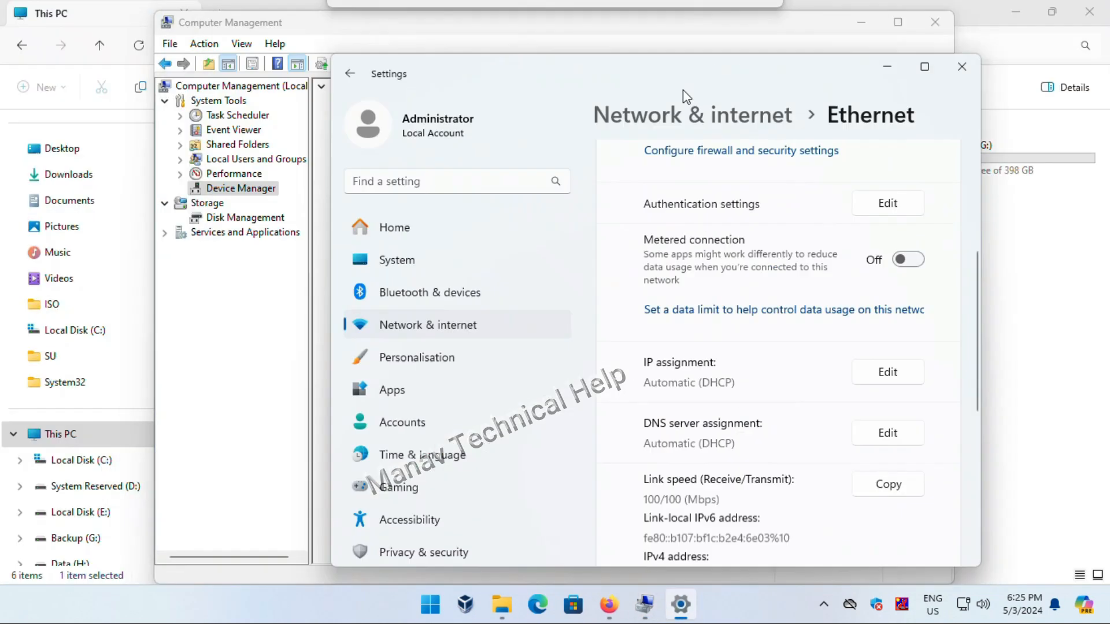
drag(682, 89, 901, 73)
scroll(867, 226, down, 5)
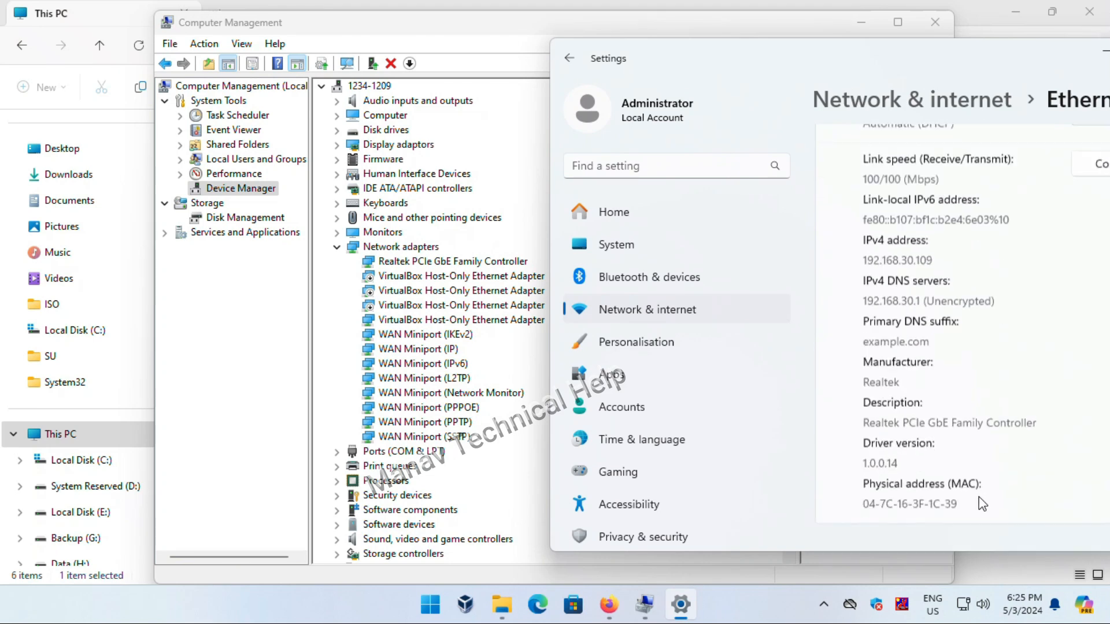
scroll(982, 503, down, 2)
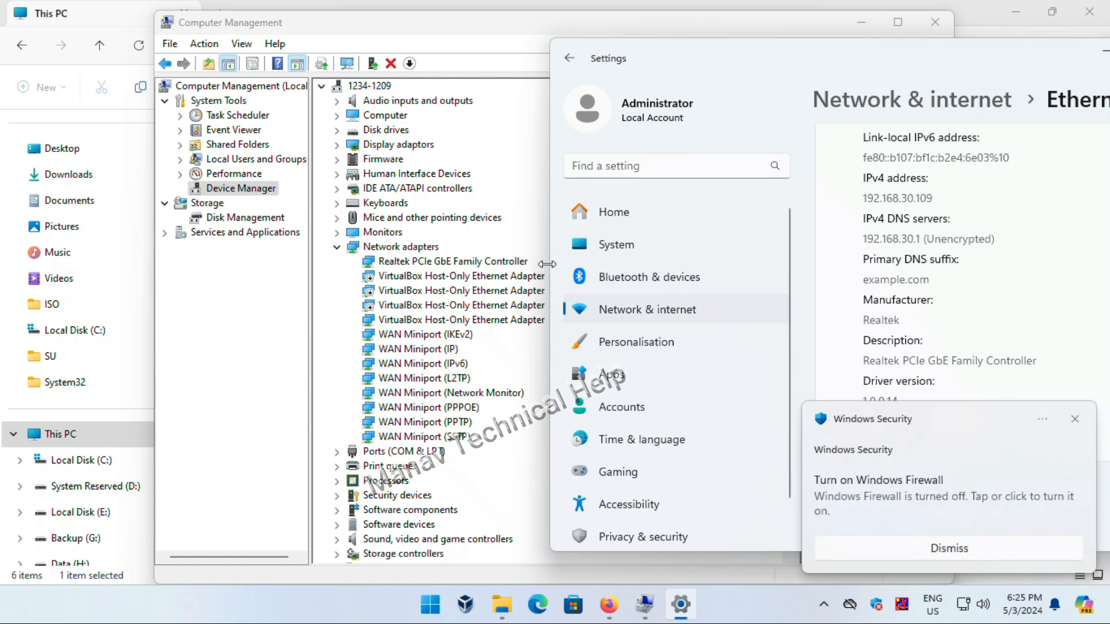
click(529, 263)
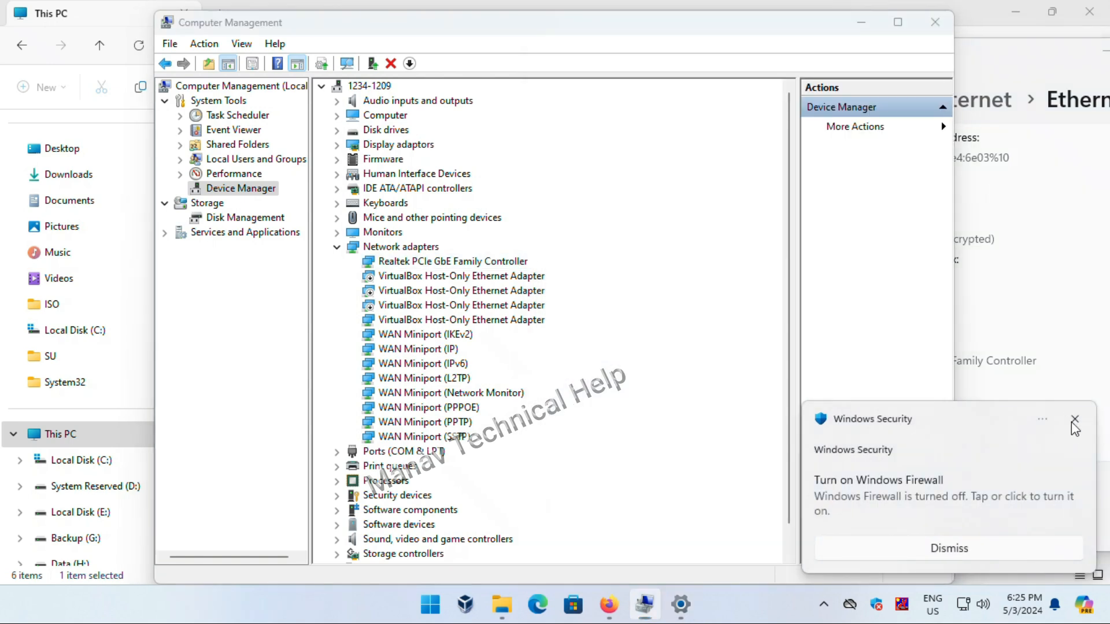
Step: Maximize Computer Management and update the Realtek PCIe GbE Family Controller driver with an automatic driver search
click(1074, 420)
click(898, 22)
click(234, 247)
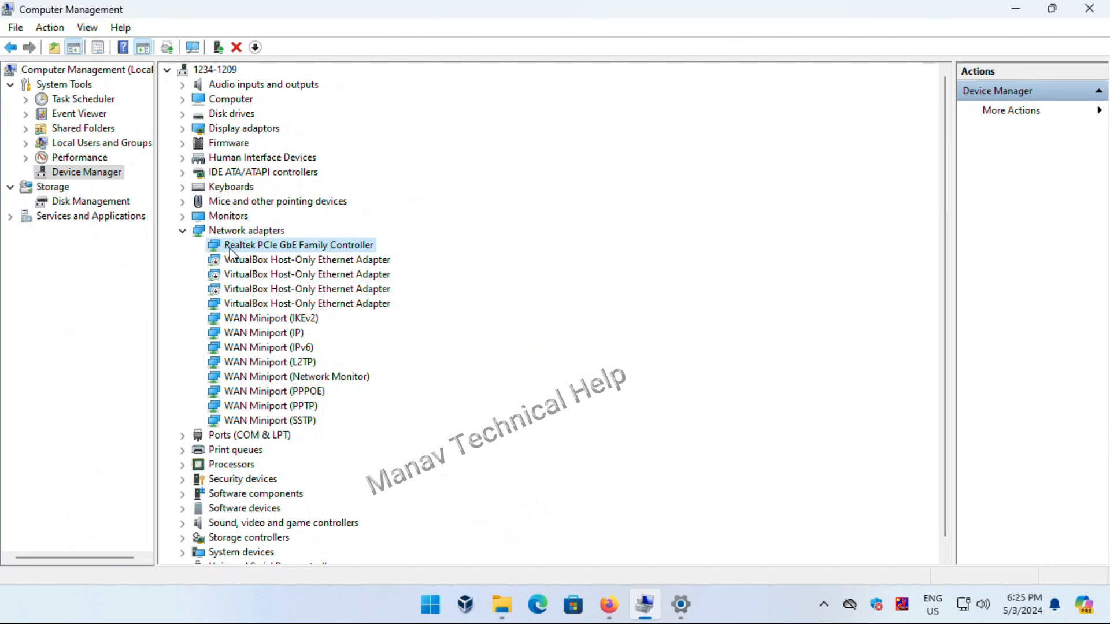
right_click(233, 252)
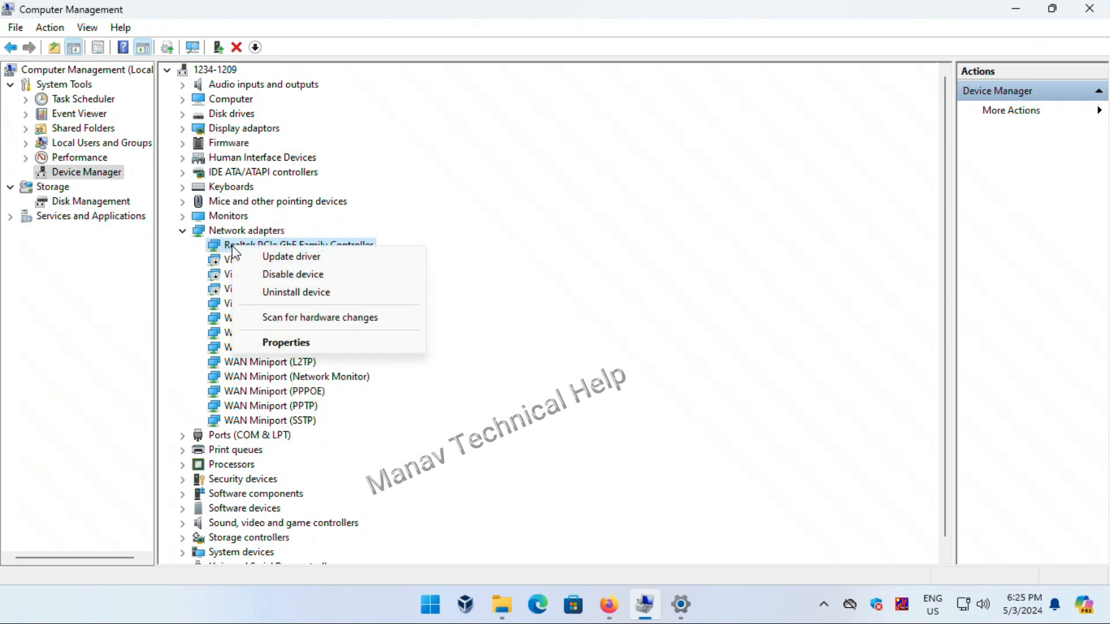
click(315, 265)
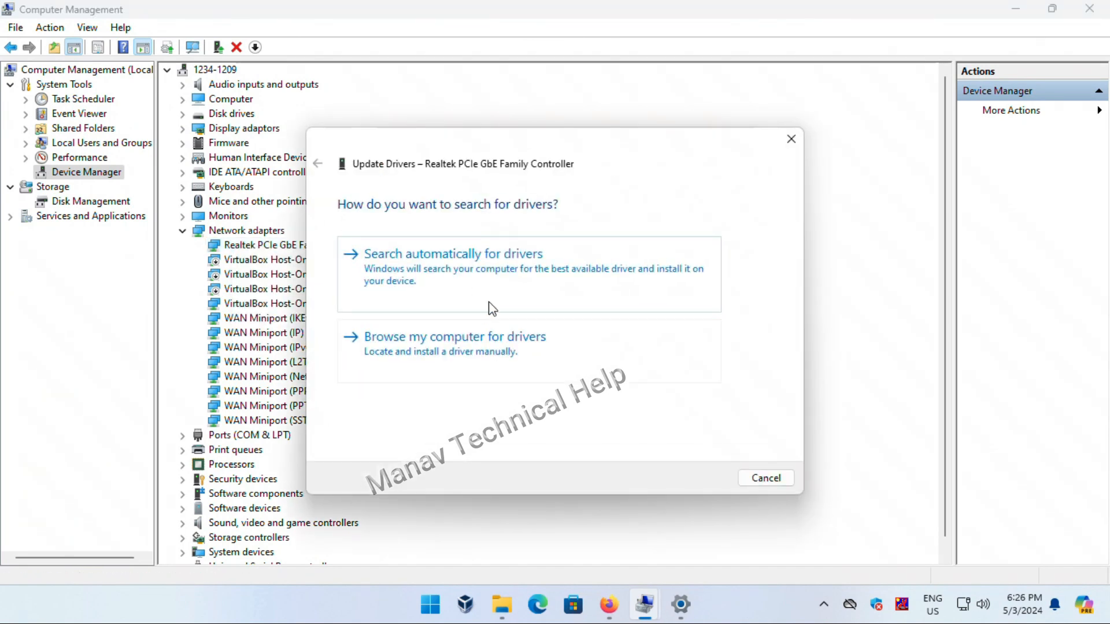
click(436, 279)
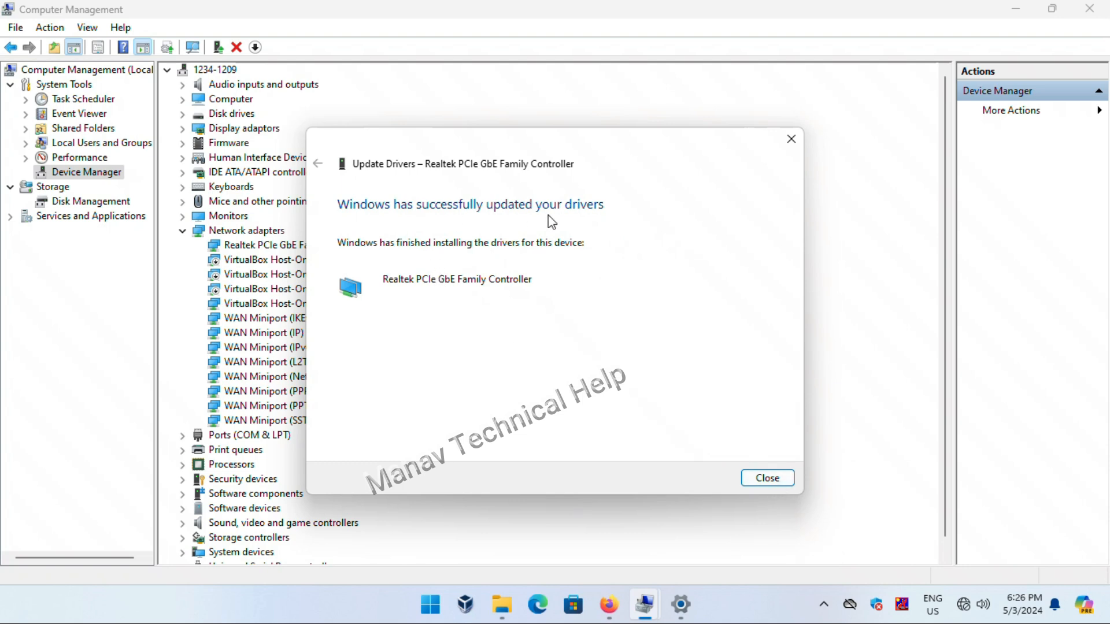
click(761, 481)
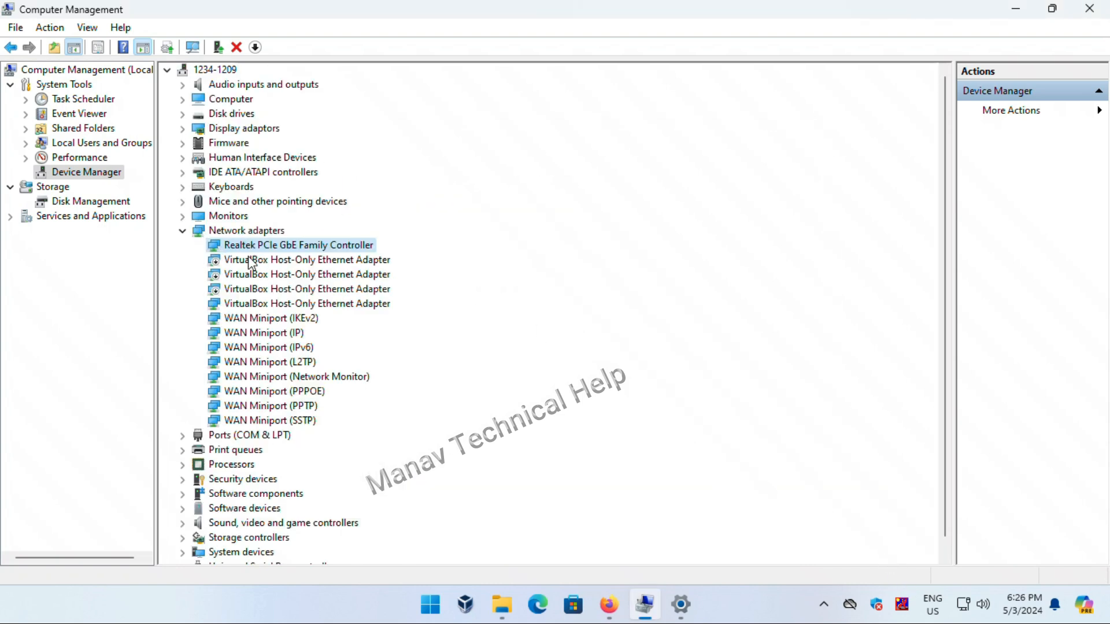
Step: Show the driver information in the Realtek PCIe GbE Family Controller's properties
right_click(323, 250)
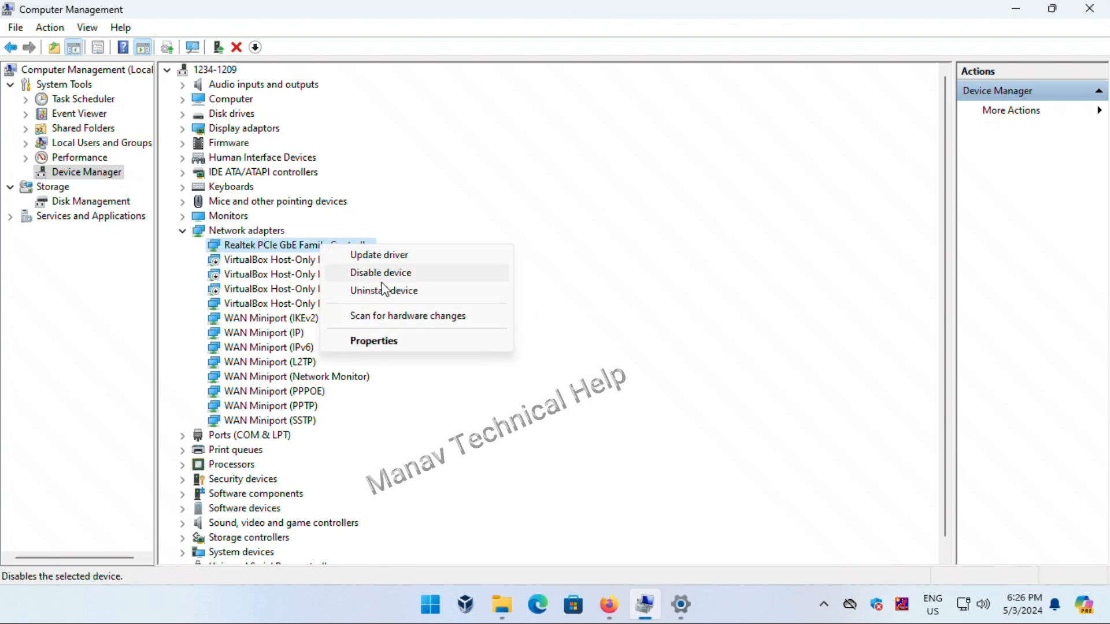
click(374, 342)
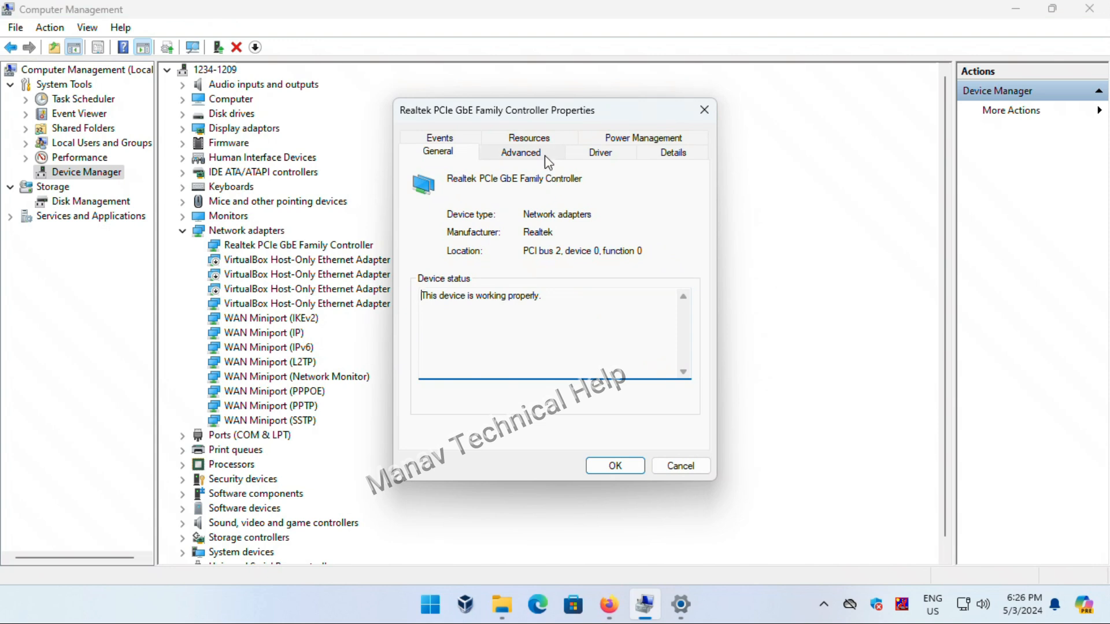
click(609, 153)
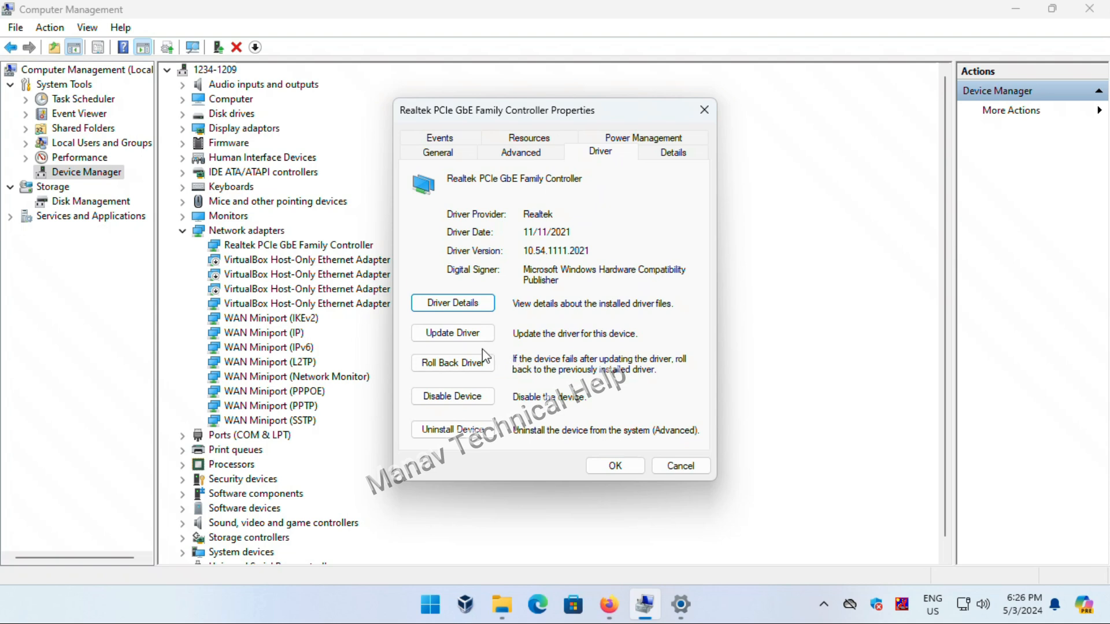
Step: Update the controller manually by installing Realtek PCIe GbE Family Controller (Microsoft) from the computer's list of available drivers
click(471, 335)
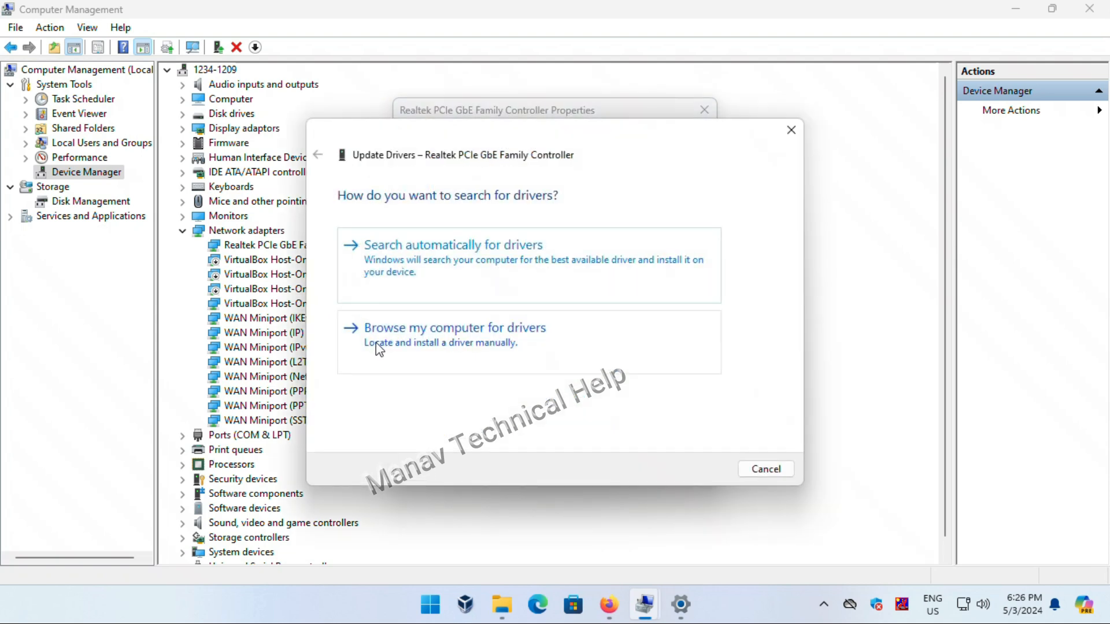
click(507, 342)
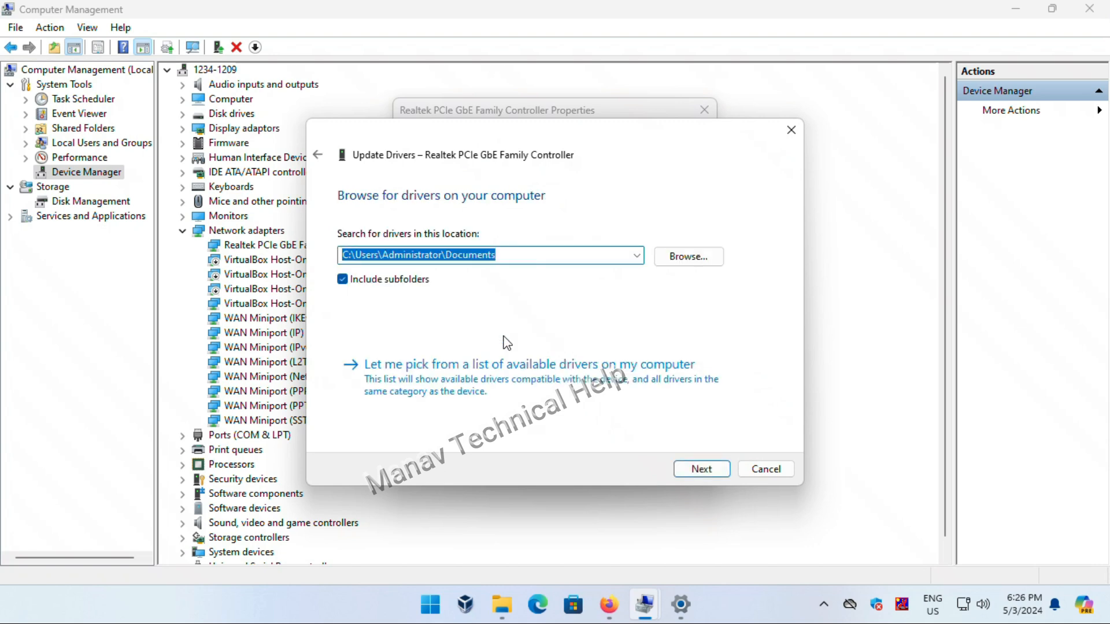
click(480, 381)
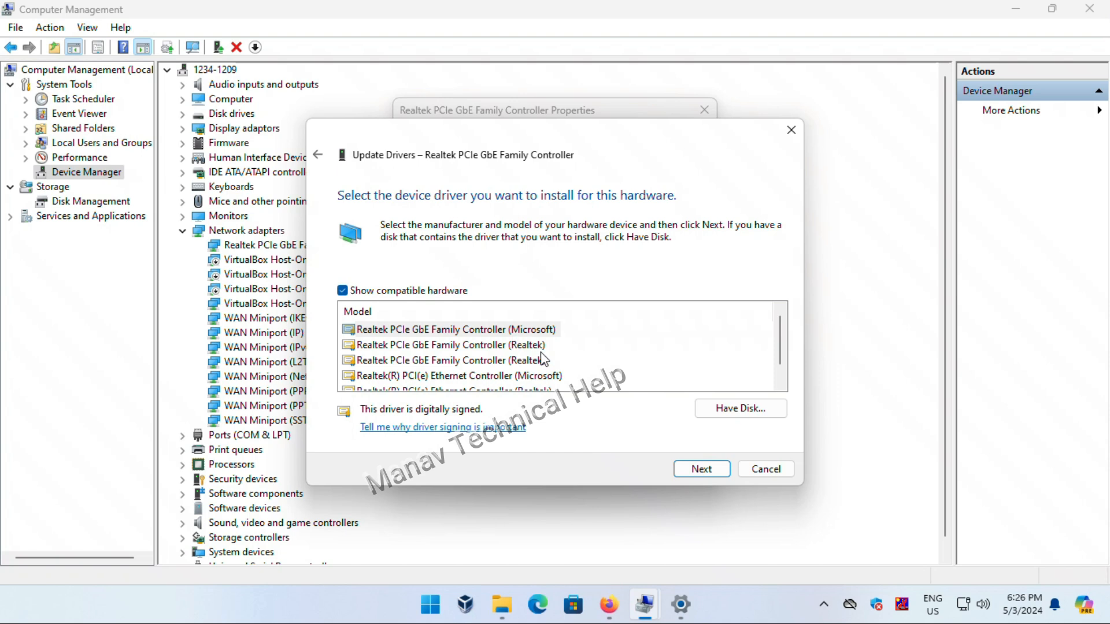
click(443, 334)
click(518, 345)
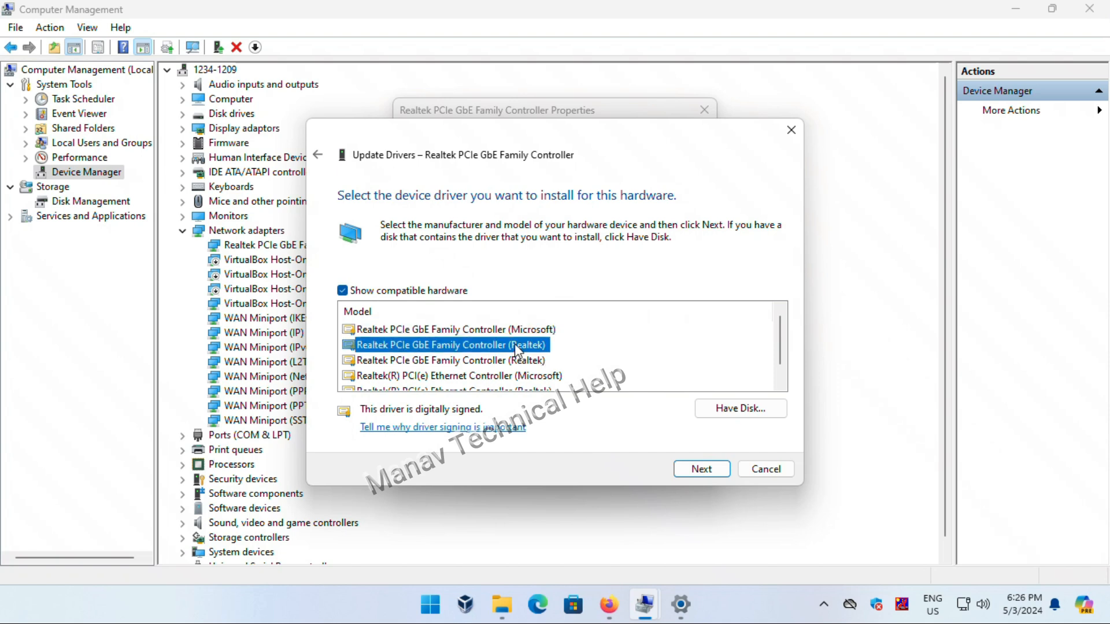
scroll(491, 367, down, 1)
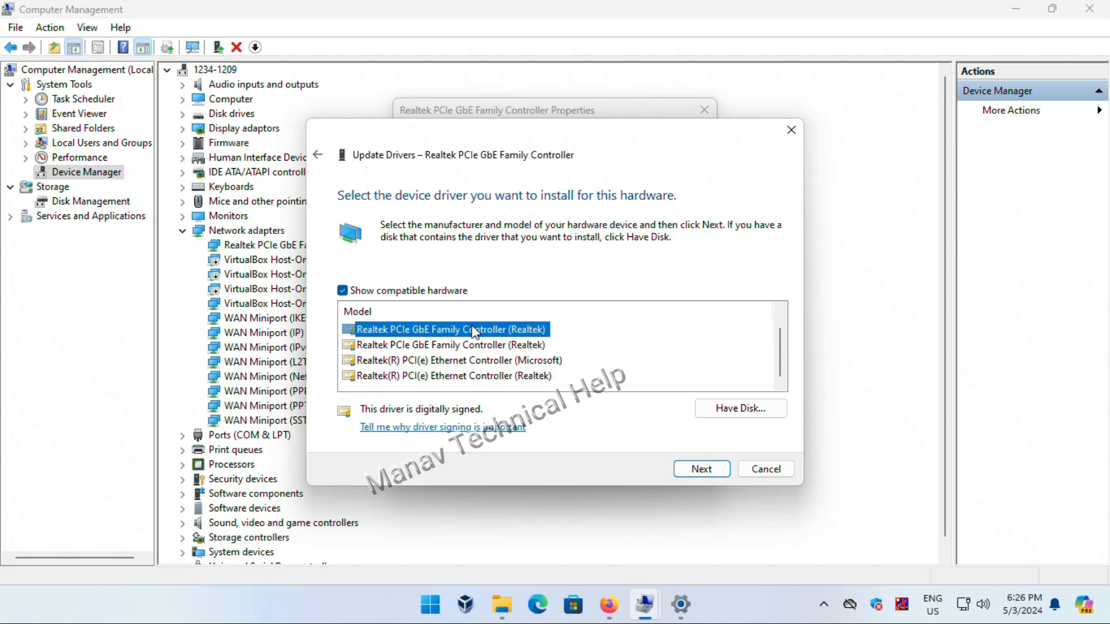
scroll(497, 370, up, 1)
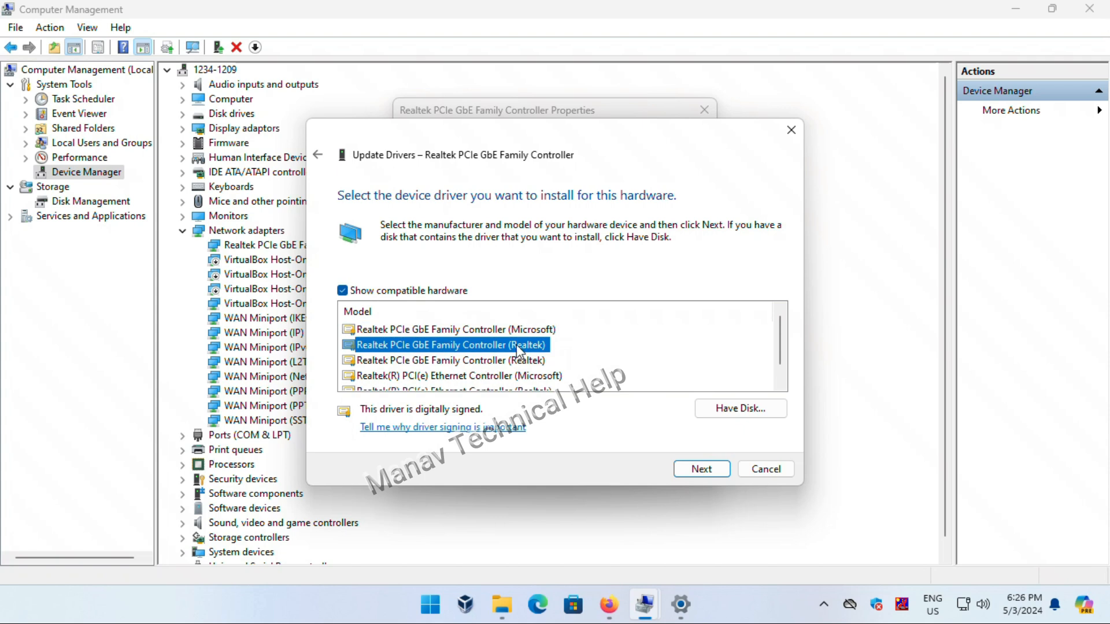
click(460, 334)
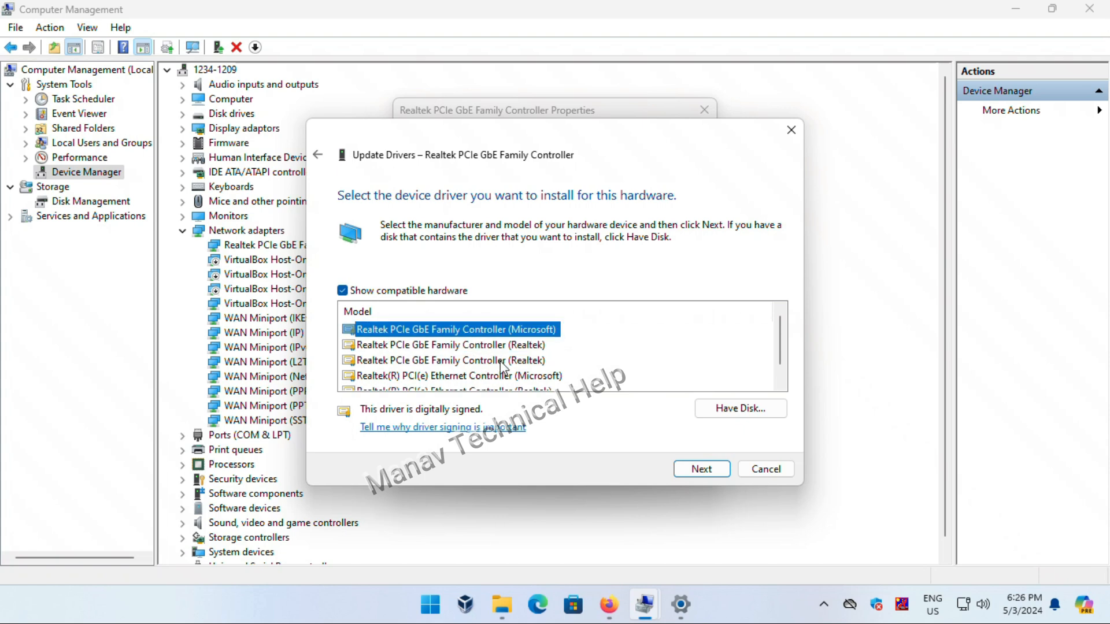
click(709, 476)
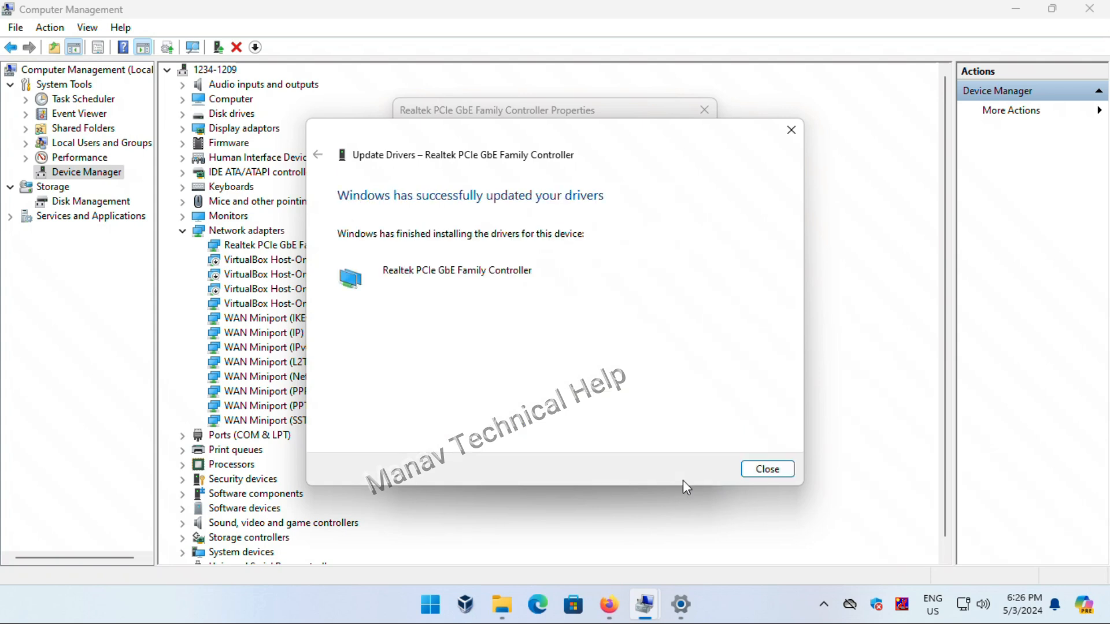
click(767, 470)
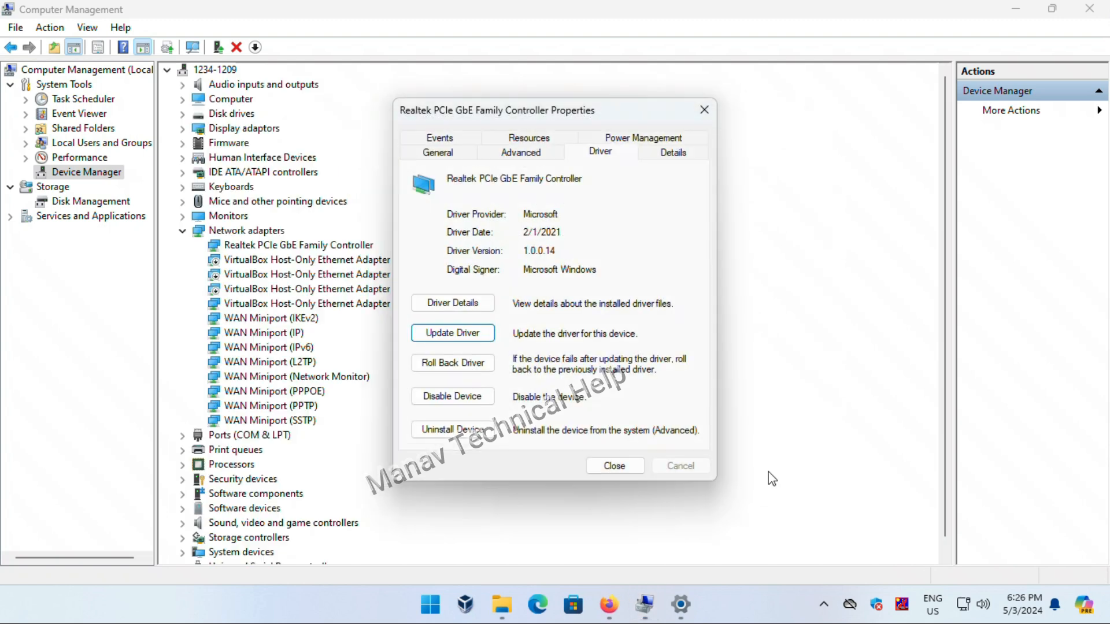
Step: Keep "Allow the computer to turn off this device to save power" disabled for the Realtek PCIe GbE Family Controller, and minimize Computer Management
click(629, 472)
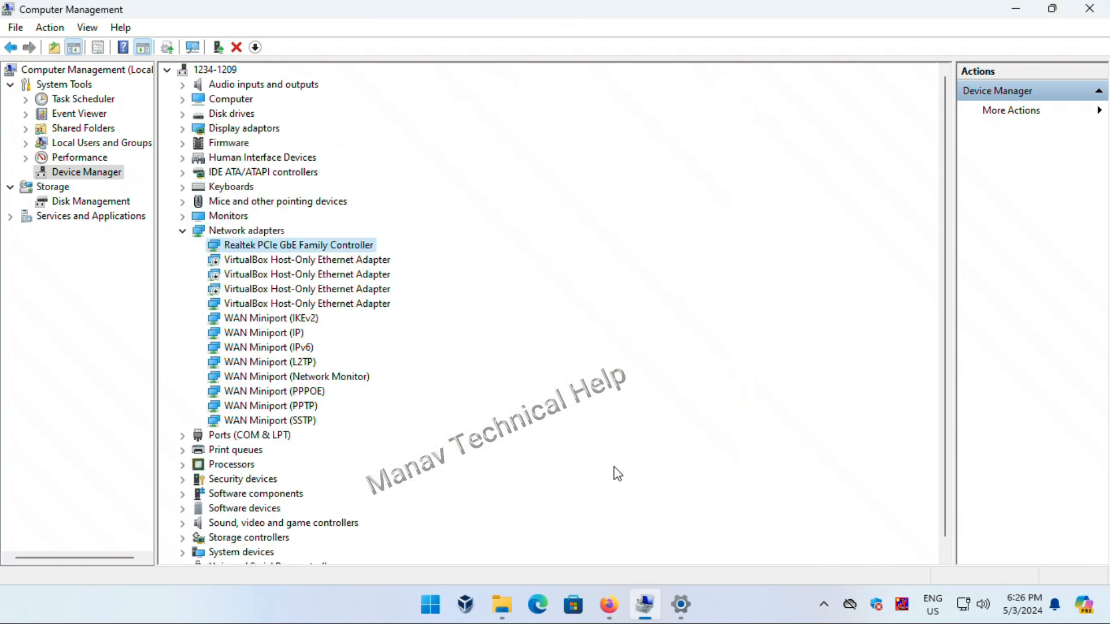
right_click(265, 245)
click(301, 344)
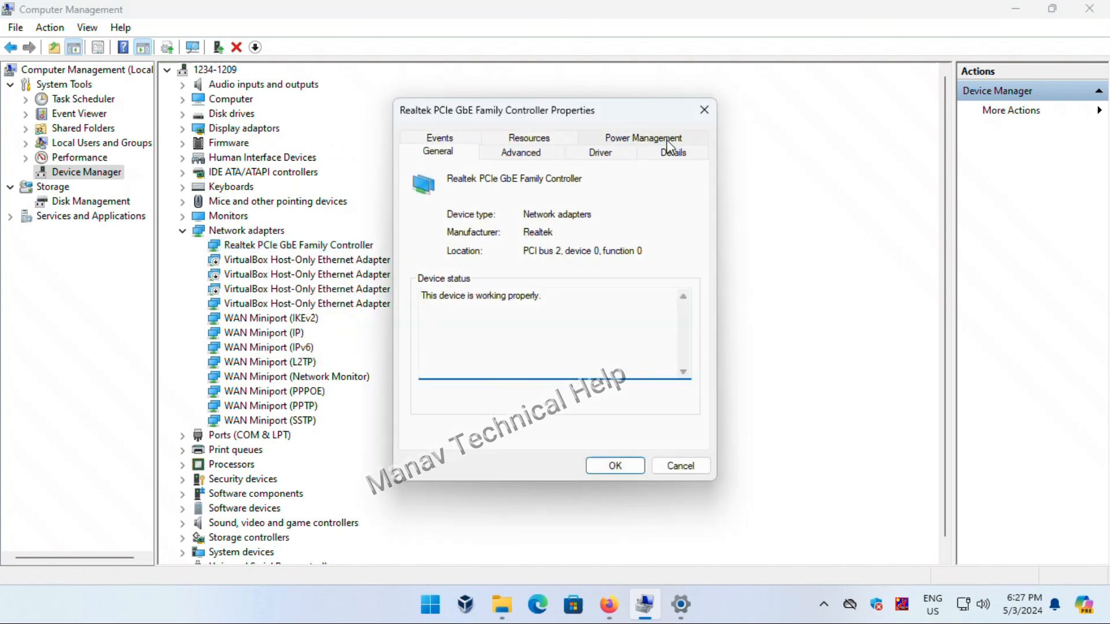
click(630, 139)
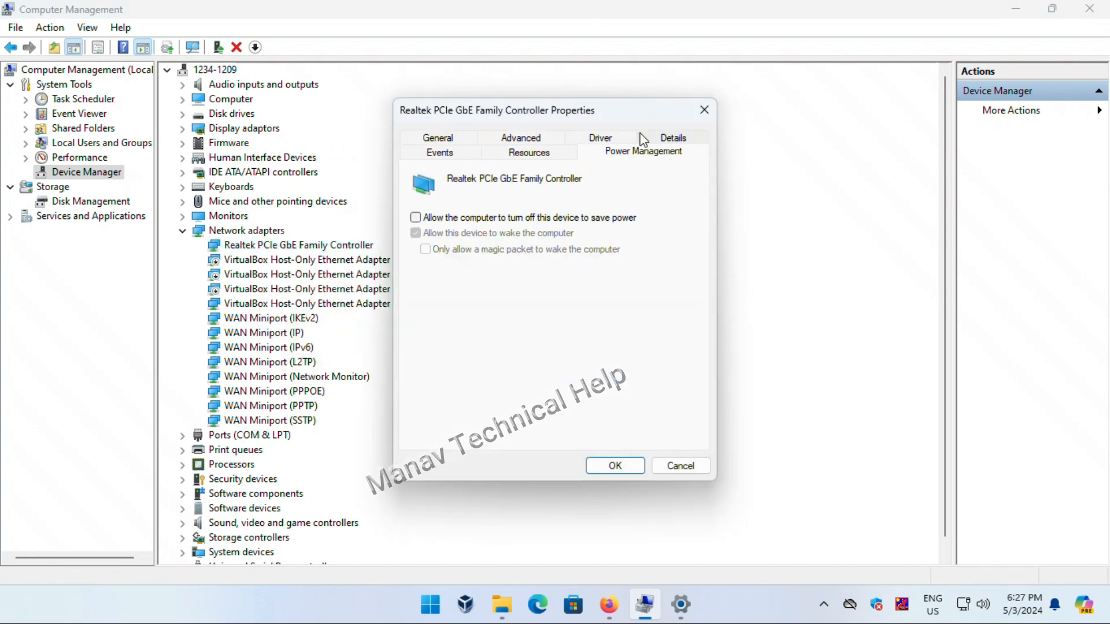
click(416, 218)
click(424, 220)
click(619, 467)
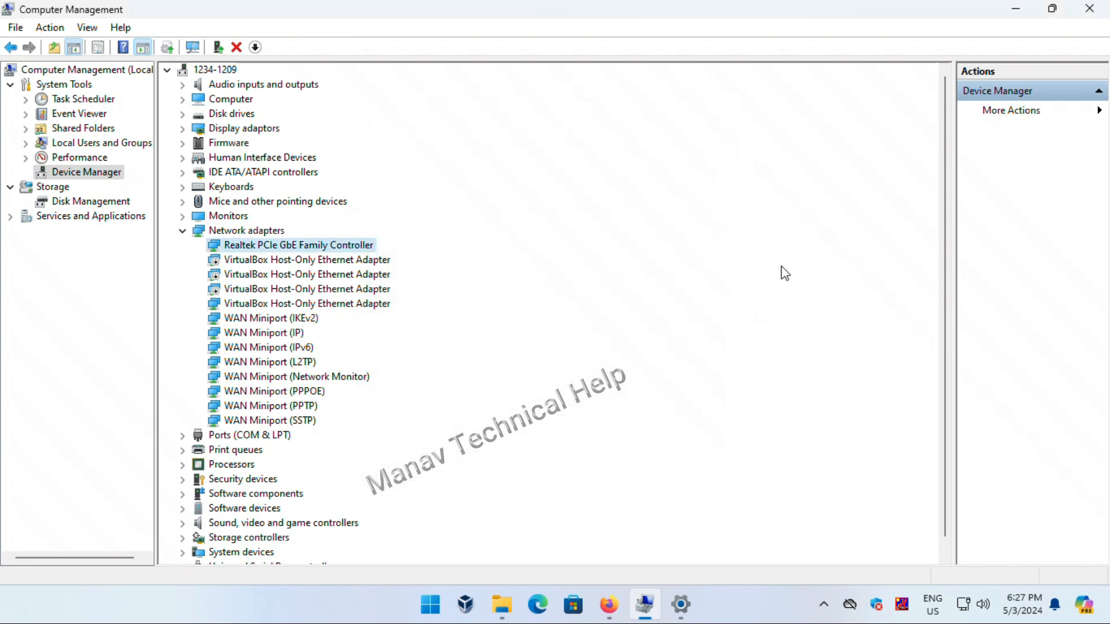
click(1016, 8)
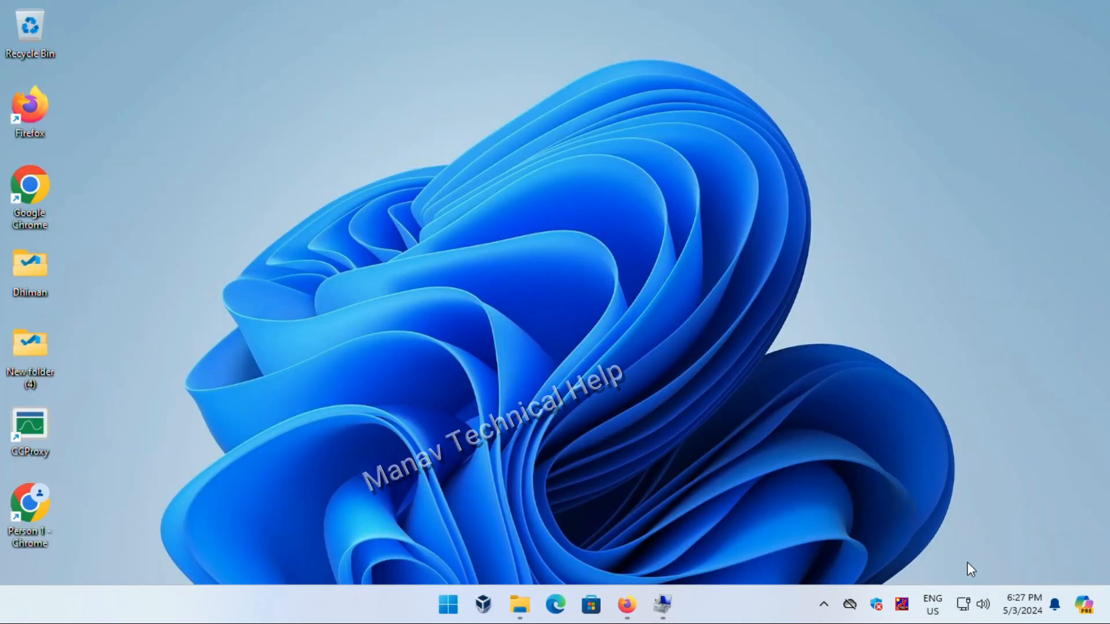
Step: Open Network Connections by running ncpa.cpl
right_click(460, 607)
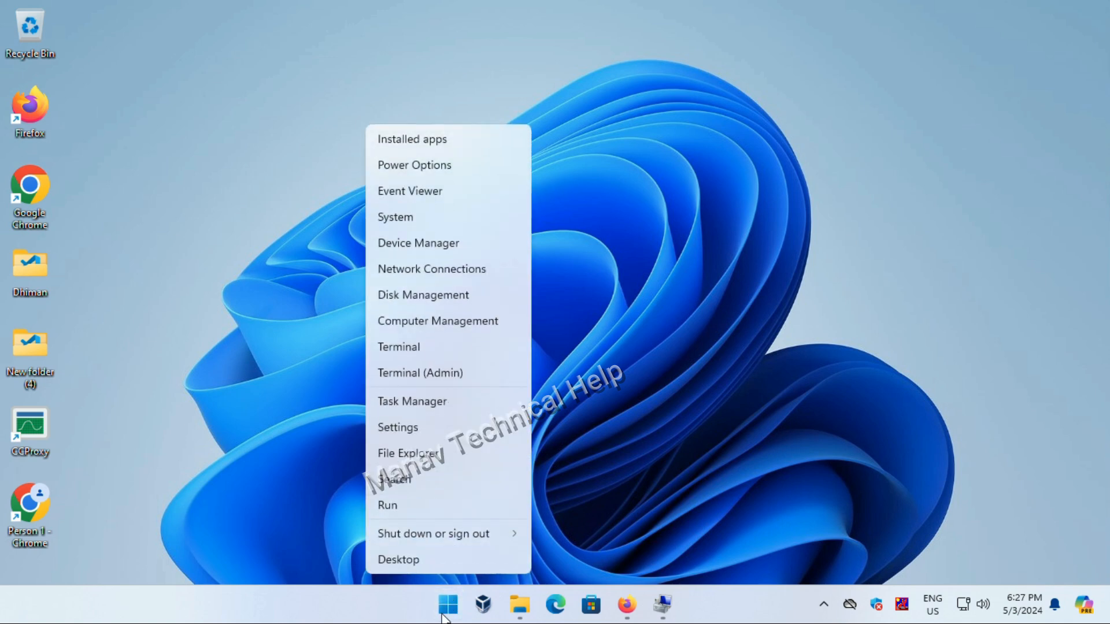
click(414, 504)
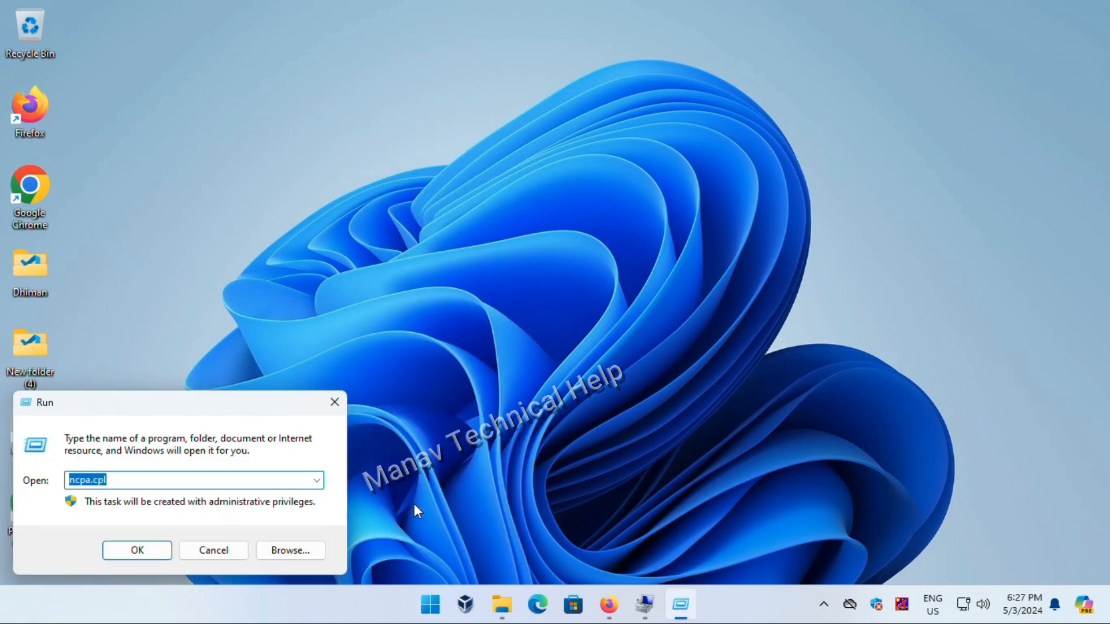
click(306, 481)
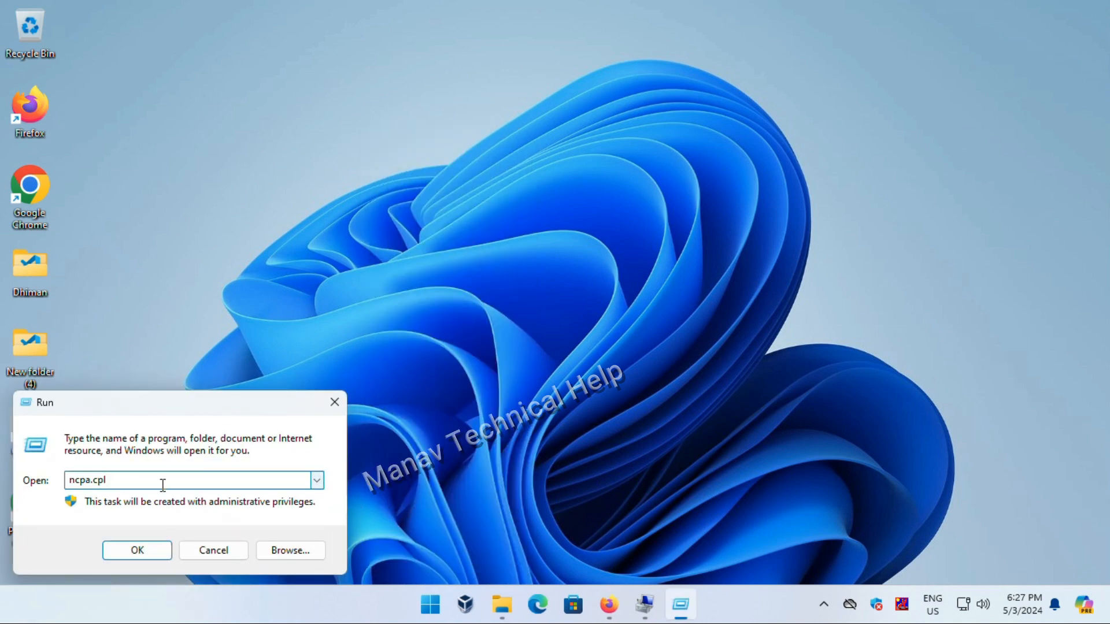
drag(131, 480, 1, 478)
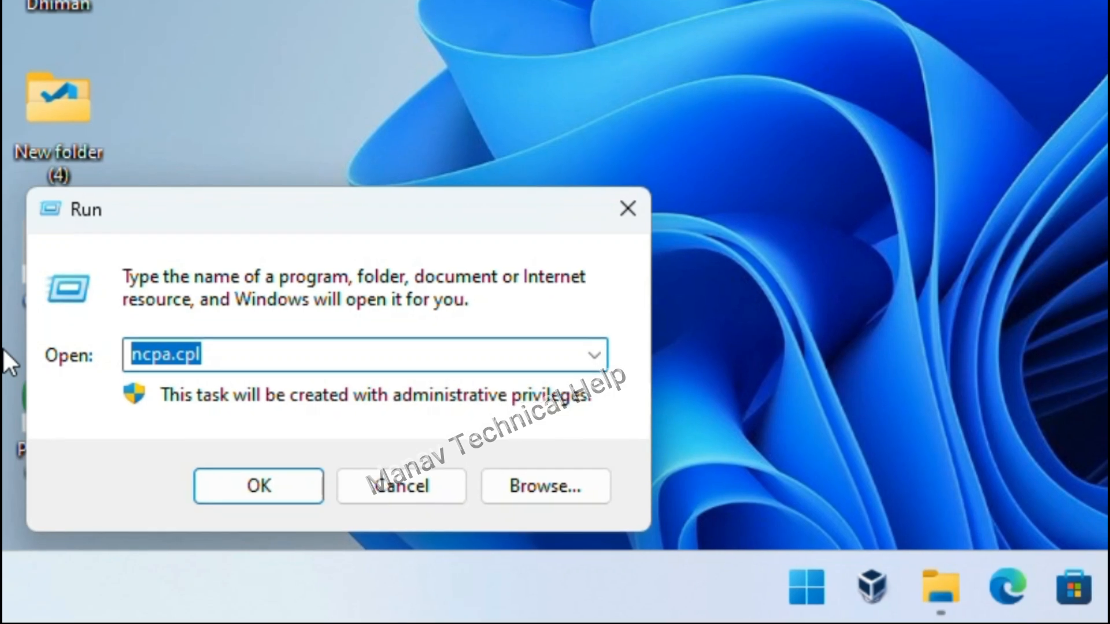
text(ncpa.cp)
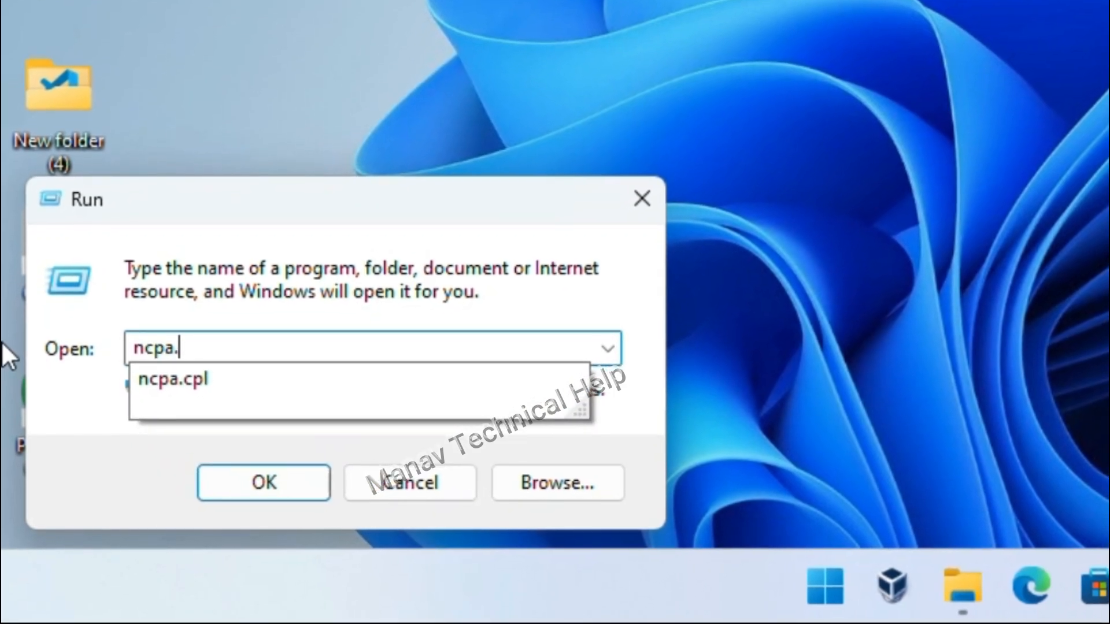
text(l)
click(255, 490)
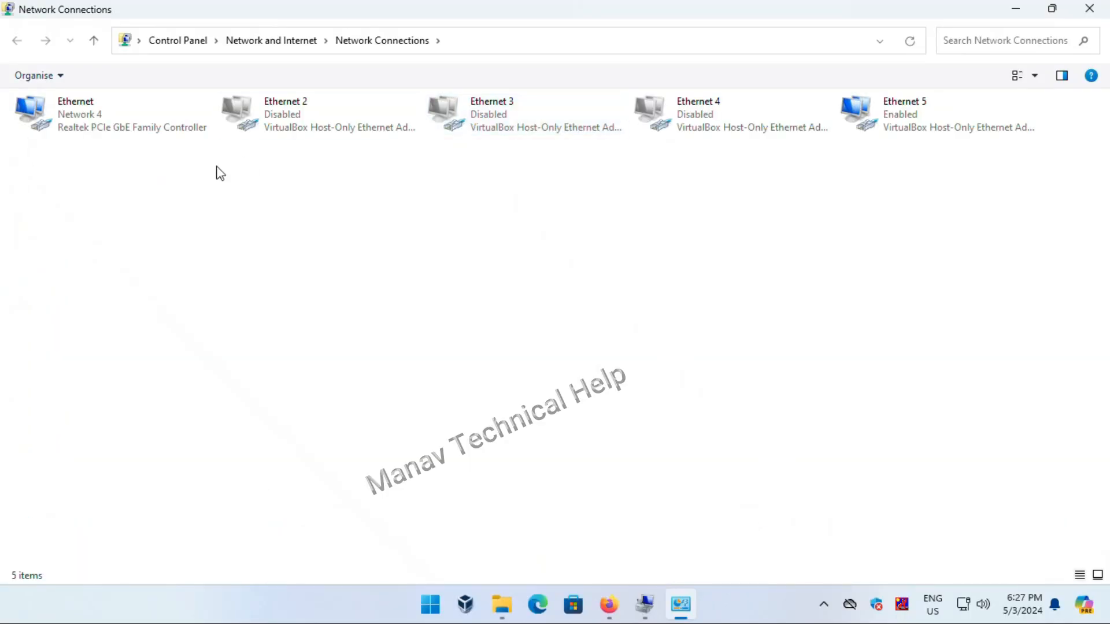
Step: Open the Ethernet connection's properties and make sure Internet Protocol Version 4 (TCP/IPv4) is enabled
right_click(72, 120)
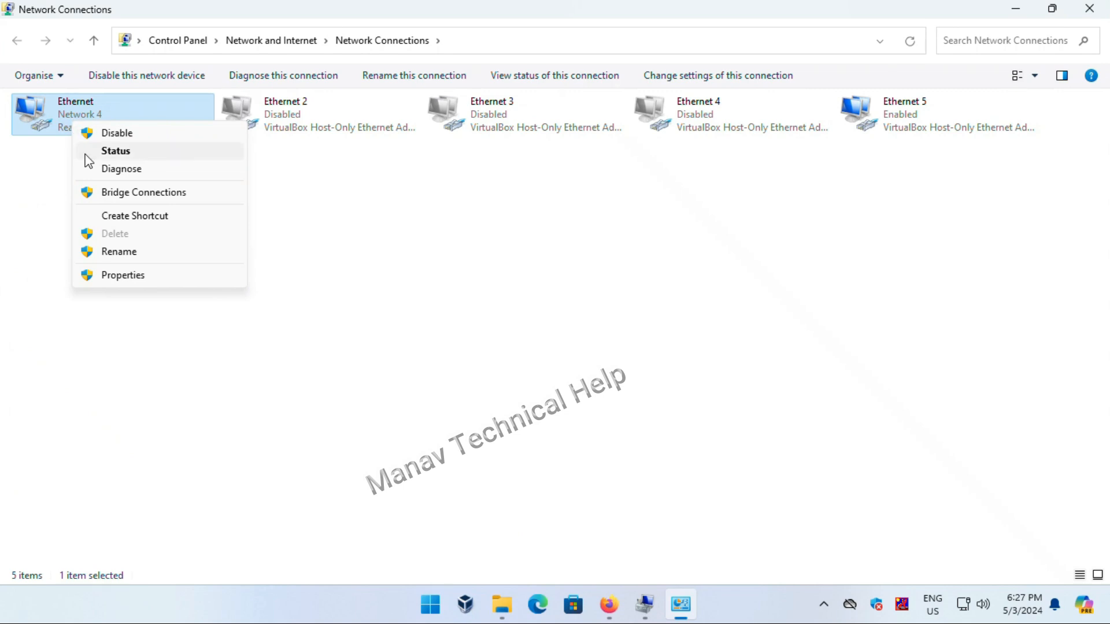
click(122, 276)
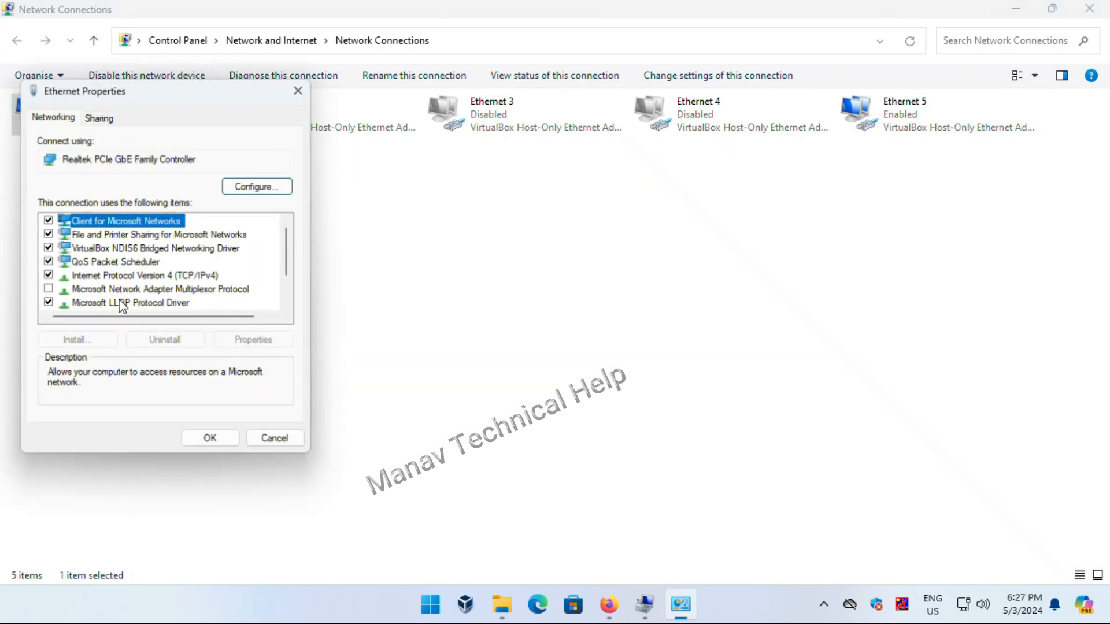
drag(168, 107, 500, 157)
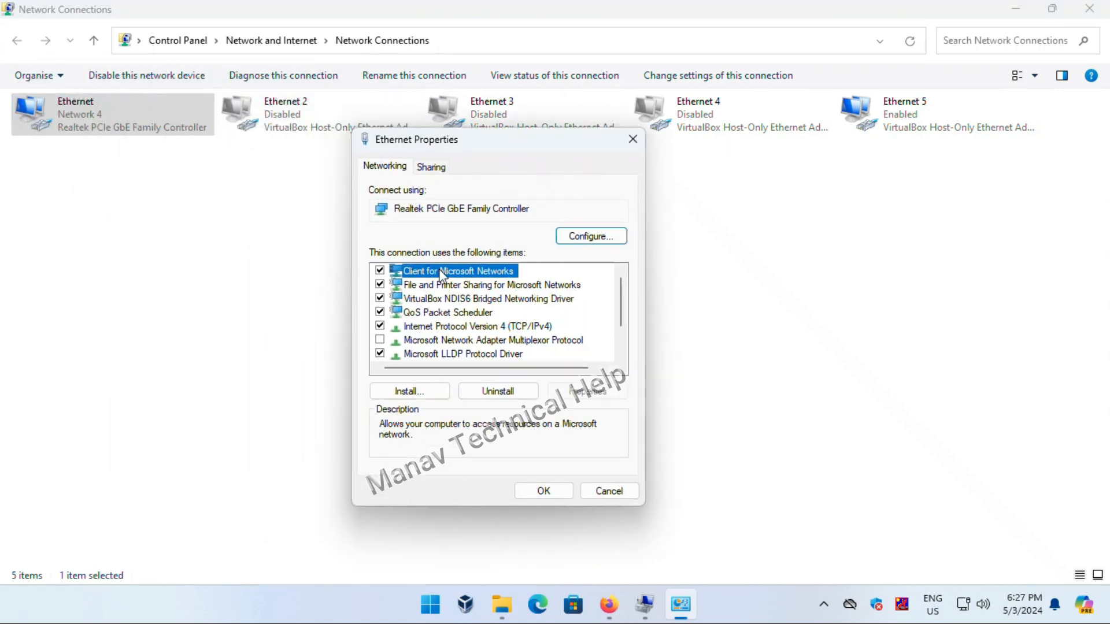
click(507, 327)
click(380, 326)
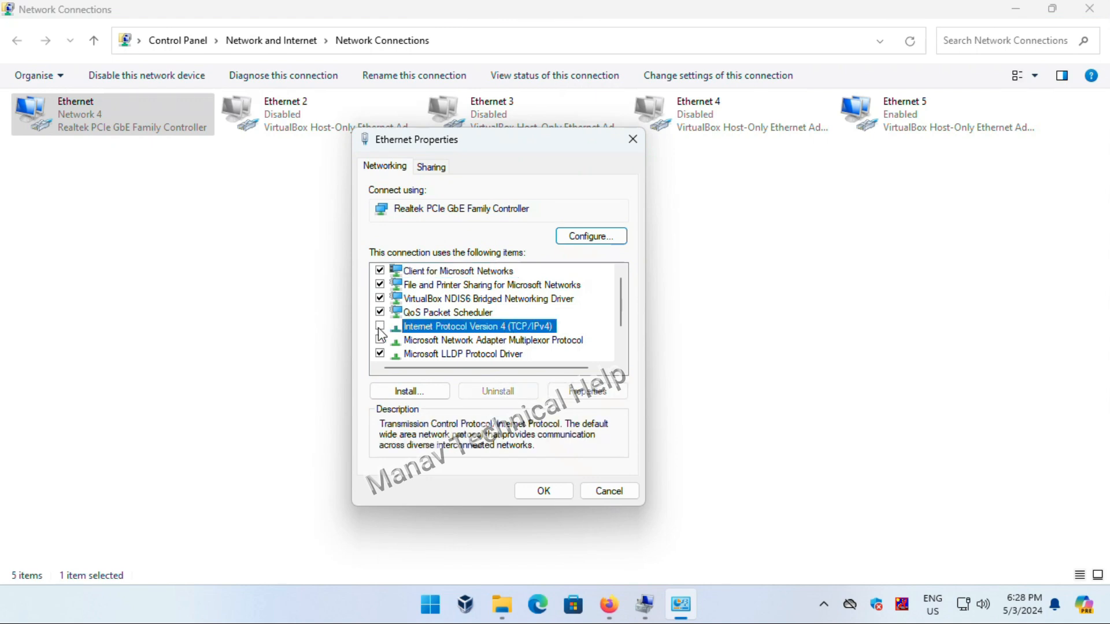
click(380, 326)
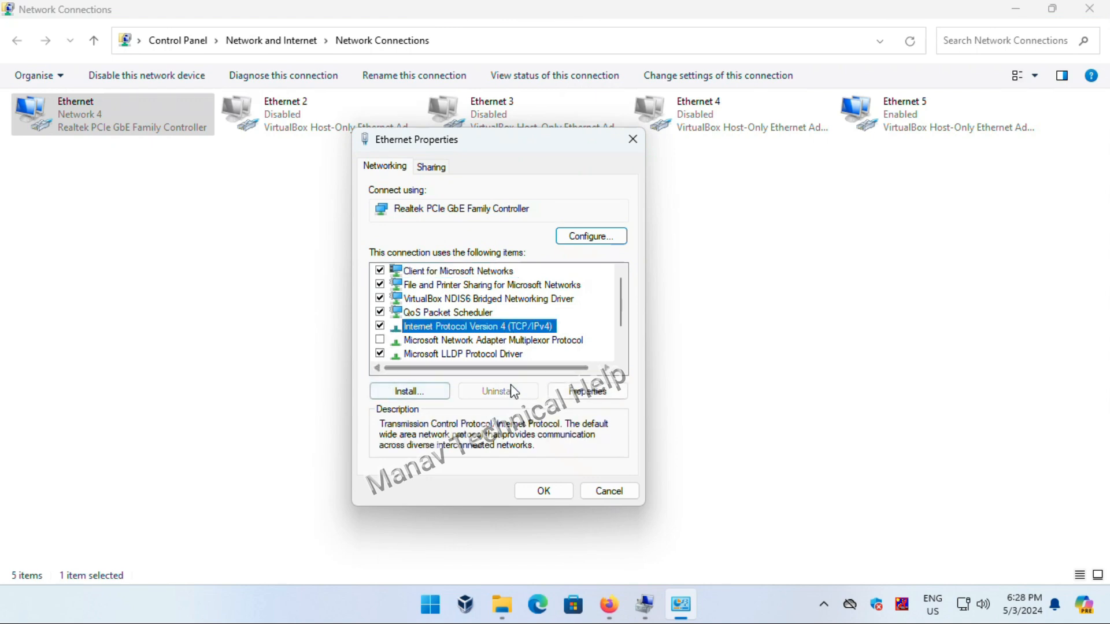
Step: Set the Ethernet connection's IPv4 to obtain both its IP address and DNS server address automatically, and close its properties
click(578, 396)
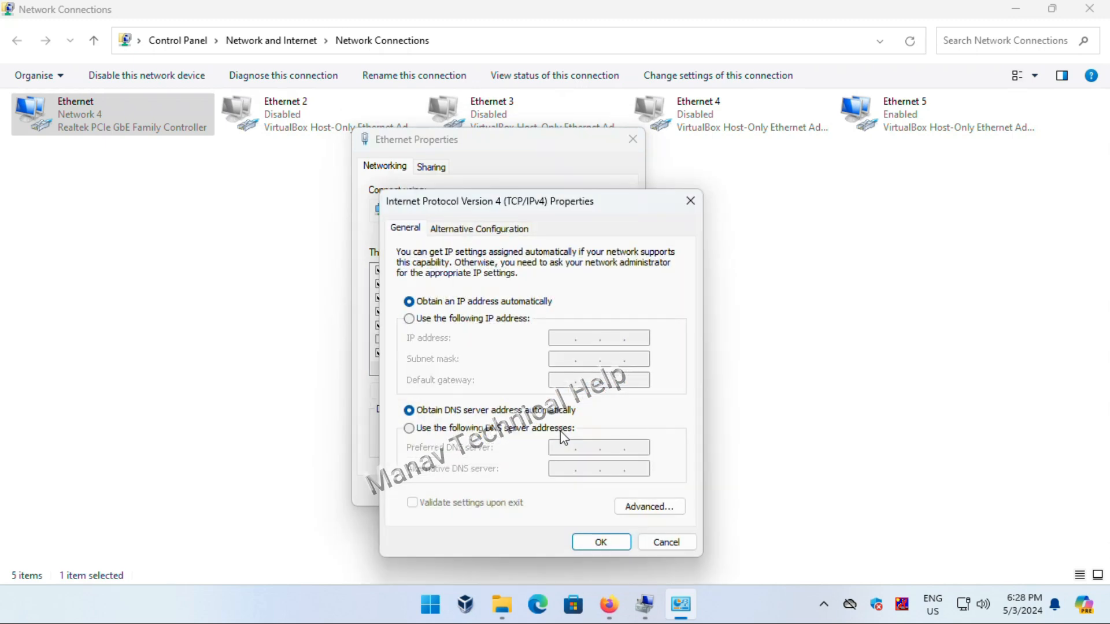
click(513, 321)
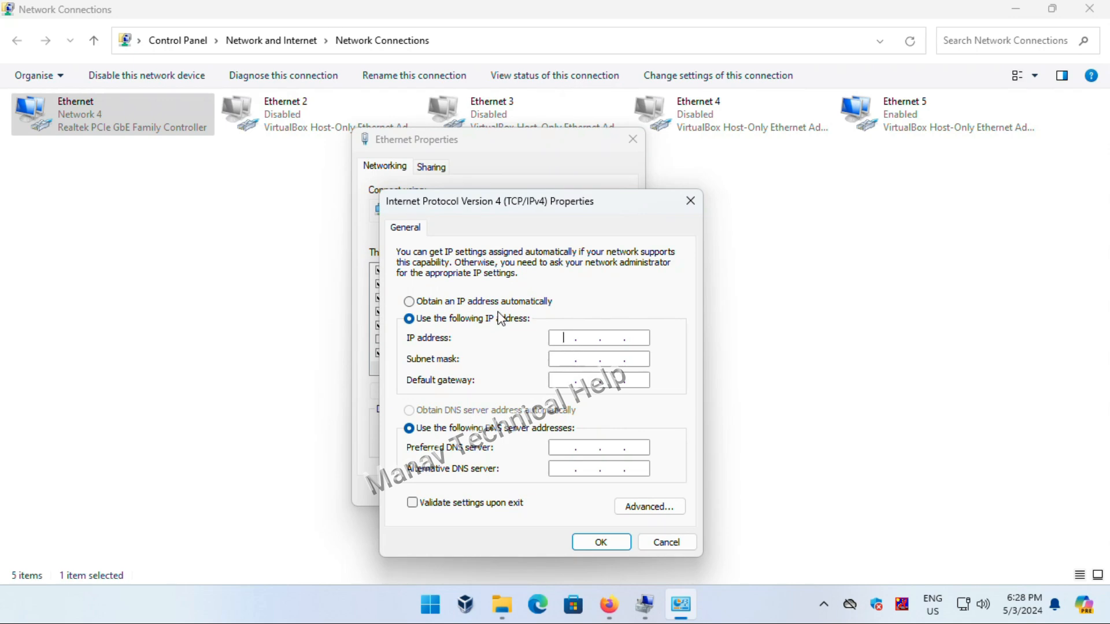
click(409, 301)
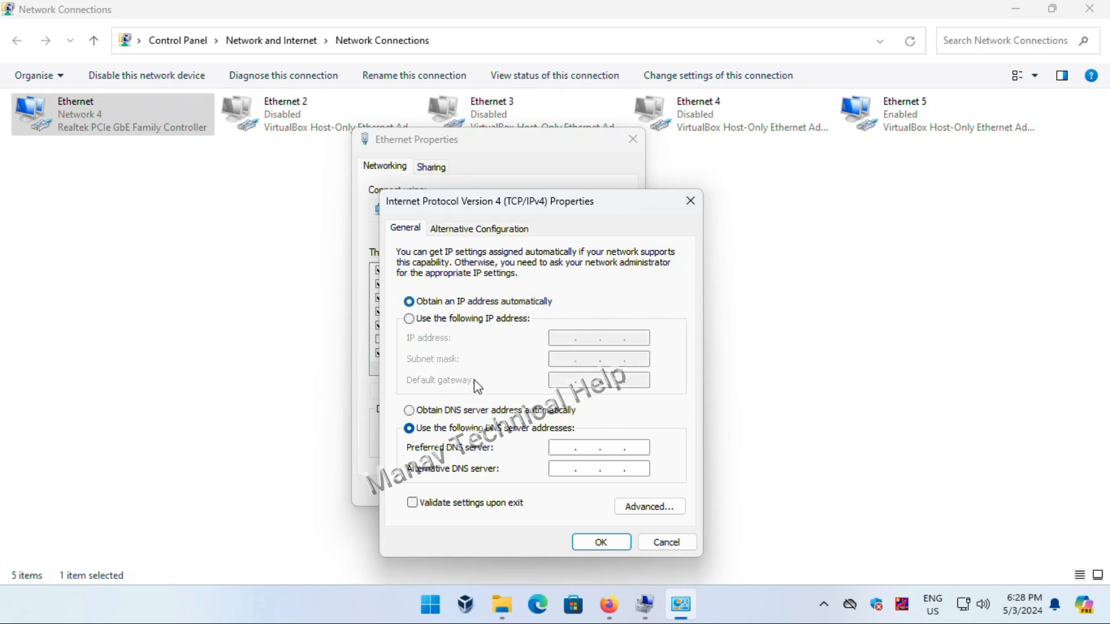
click(466, 411)
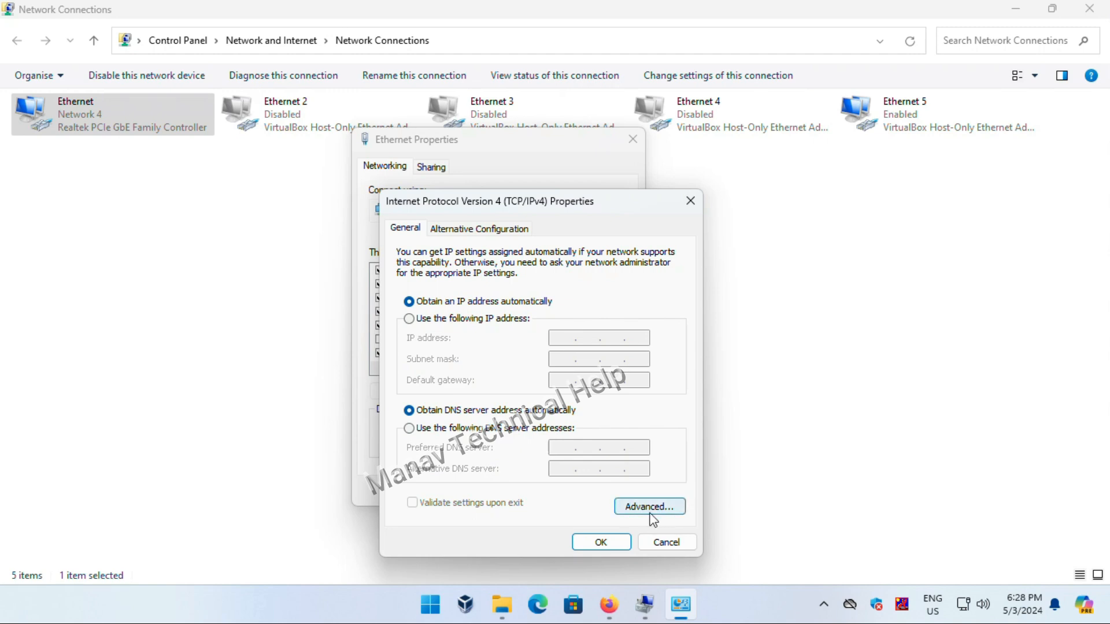
click(601, 542)
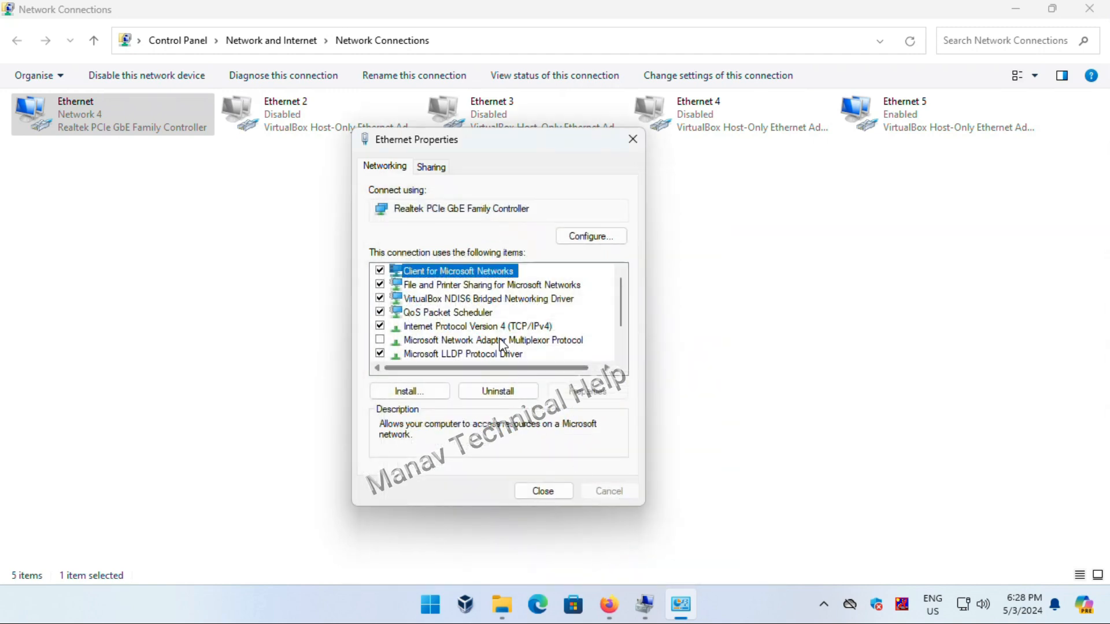
click(555, 496)
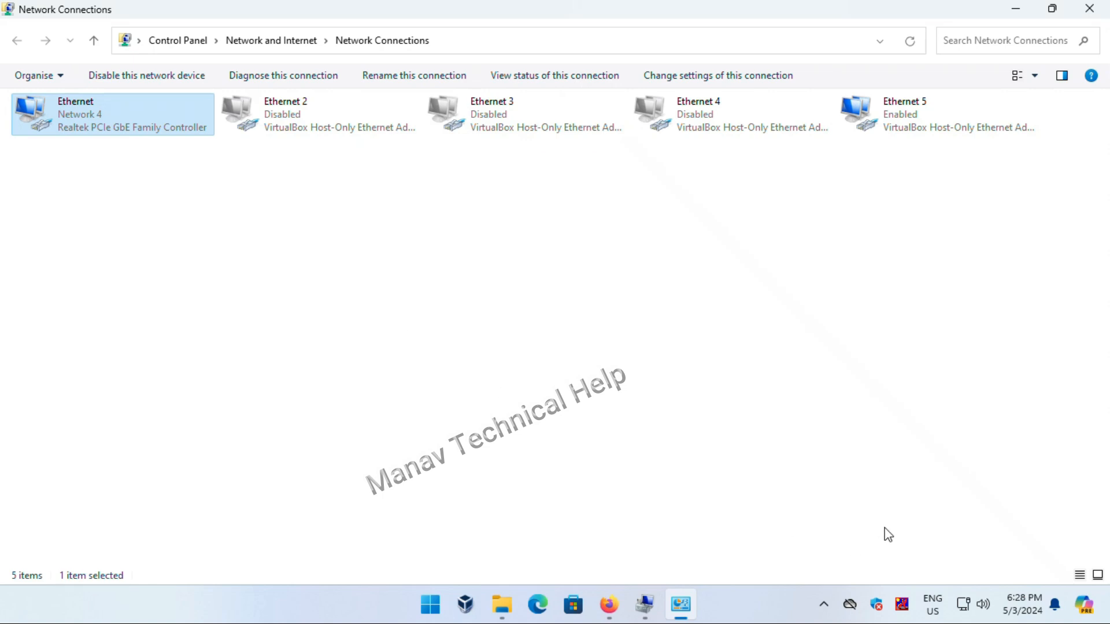
Step: Disable and re-enable the Ethernet connection that uses the Realtek PCIe GbE Family Controller, and close Network Connections
right_click(94, 119)
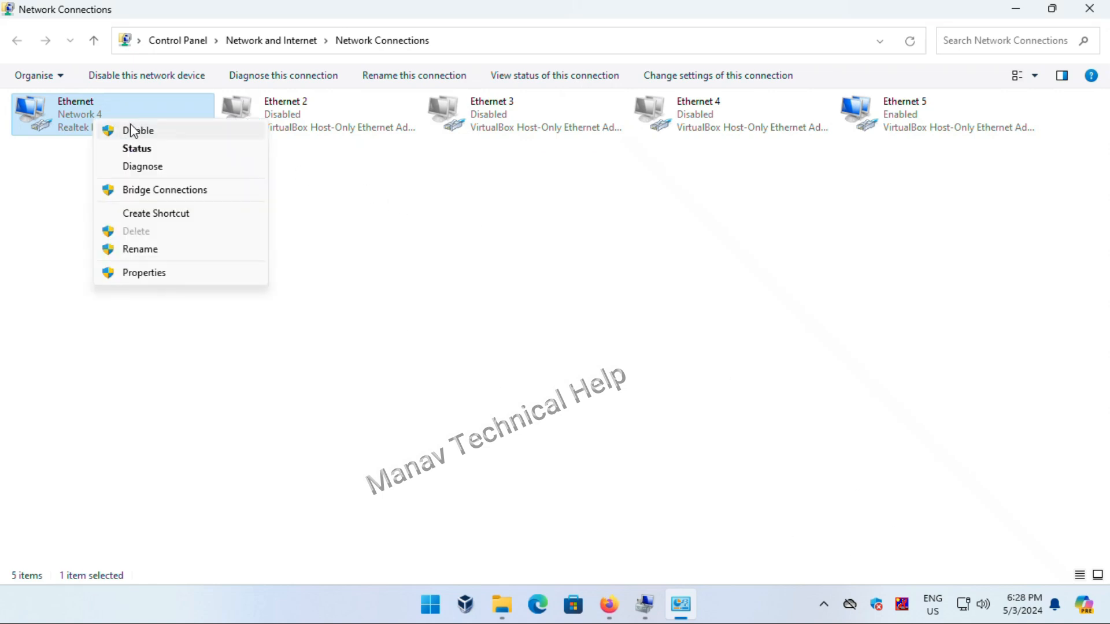
click(147, 134)
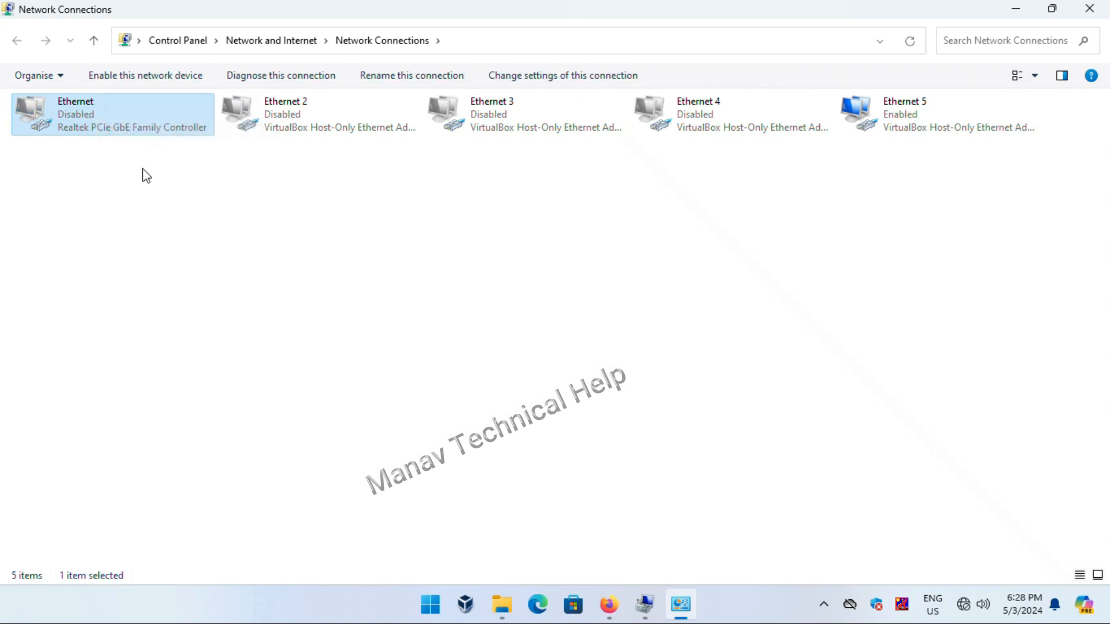
right_click(108, 121)
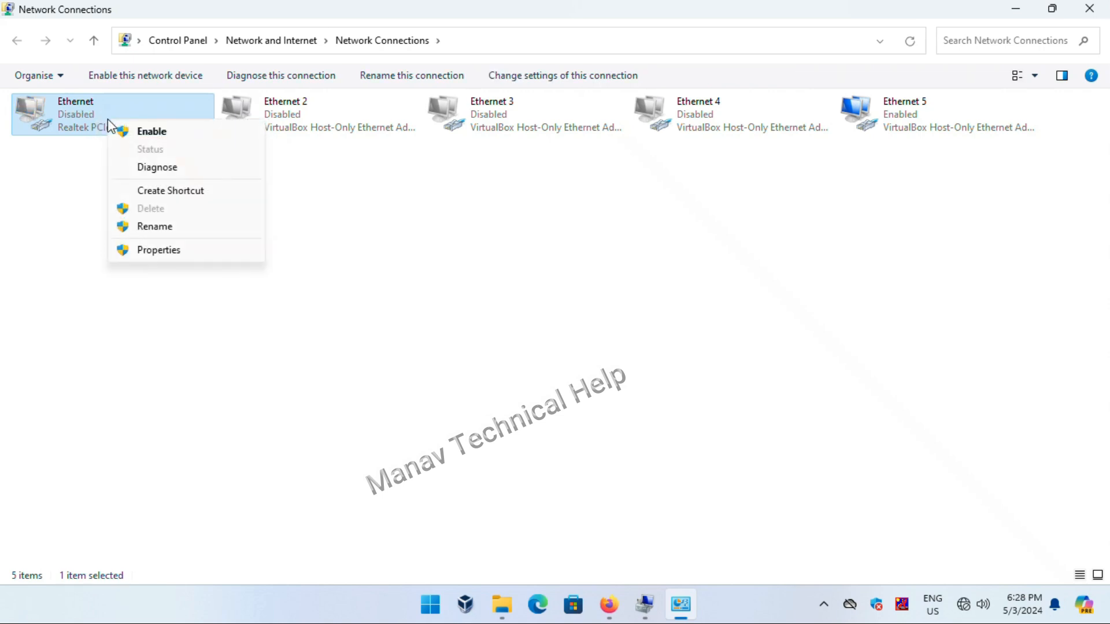
click(134, 133)
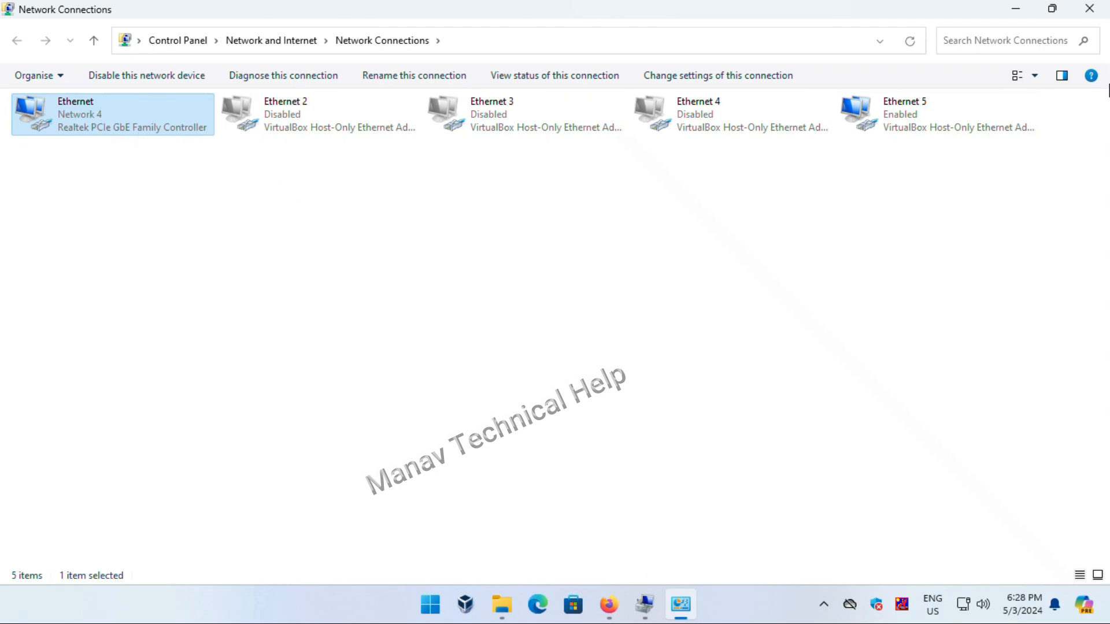
click(1087, 9)
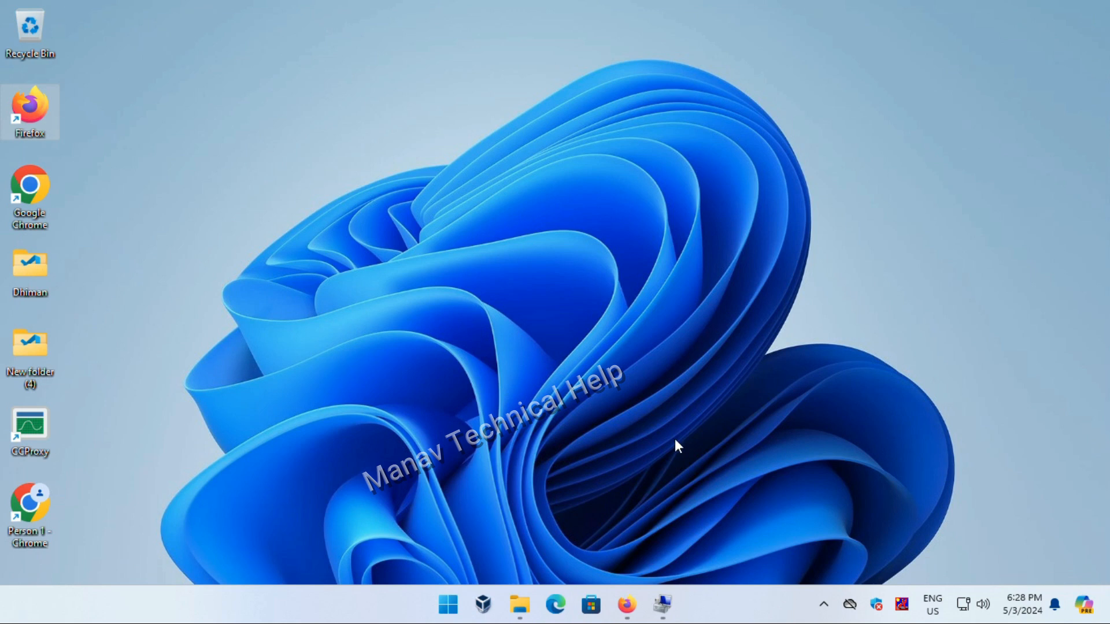
Step: Diagnose network problems, review the troubleshooter's results and recommendations in Get Help, and close it
right_click(963, 604)
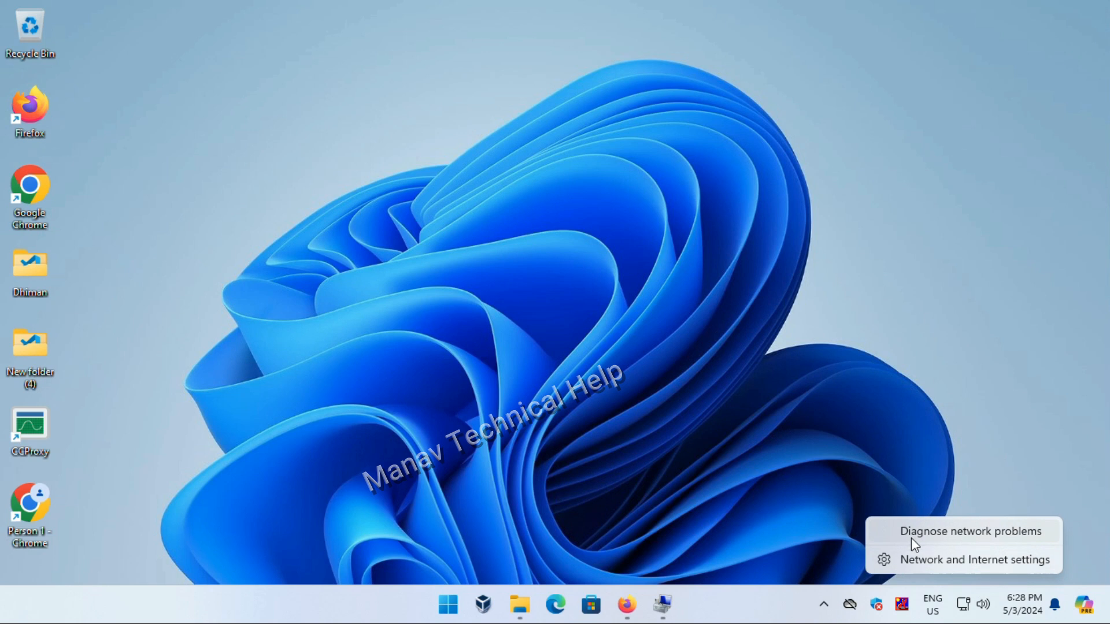
click(1020, 534)
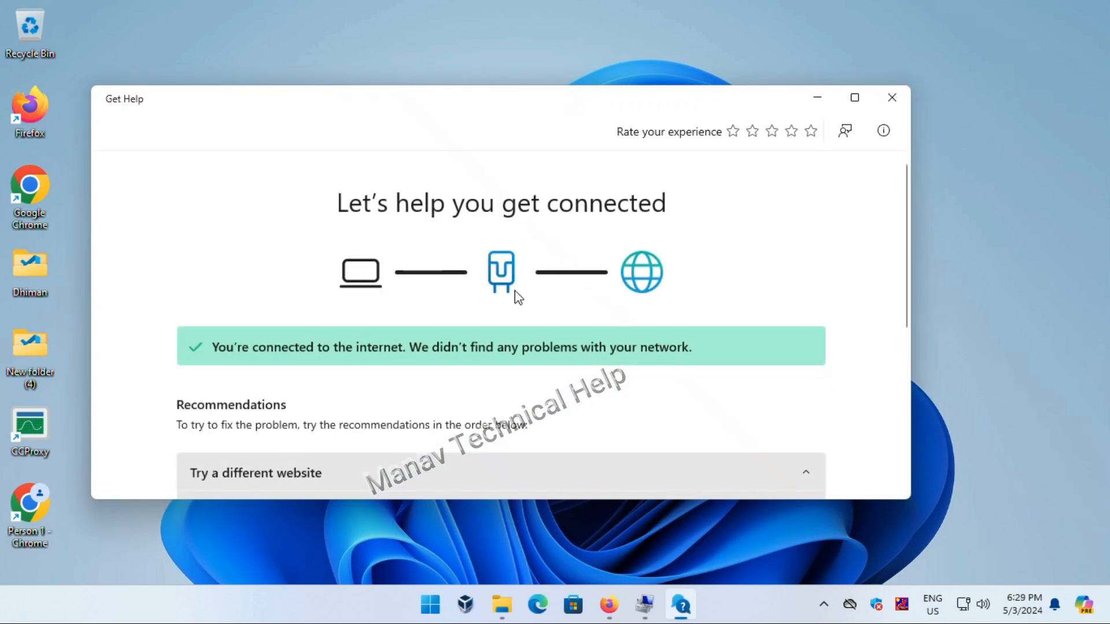
scroll(398, 350, down, 2)
scroll(397, 350, down, 3)
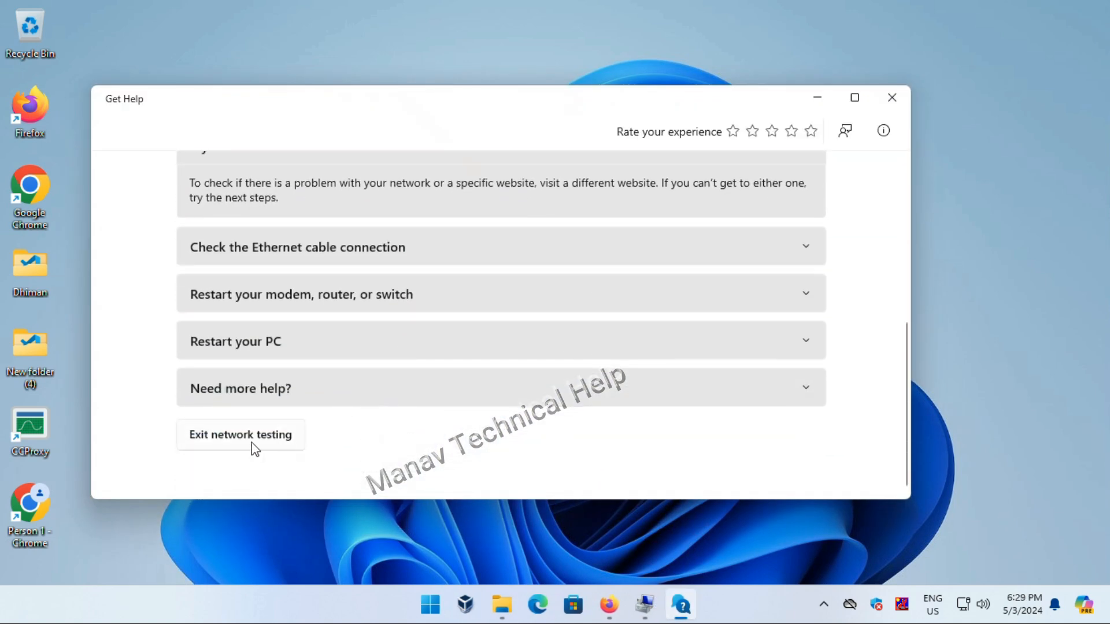
click(854, 98)
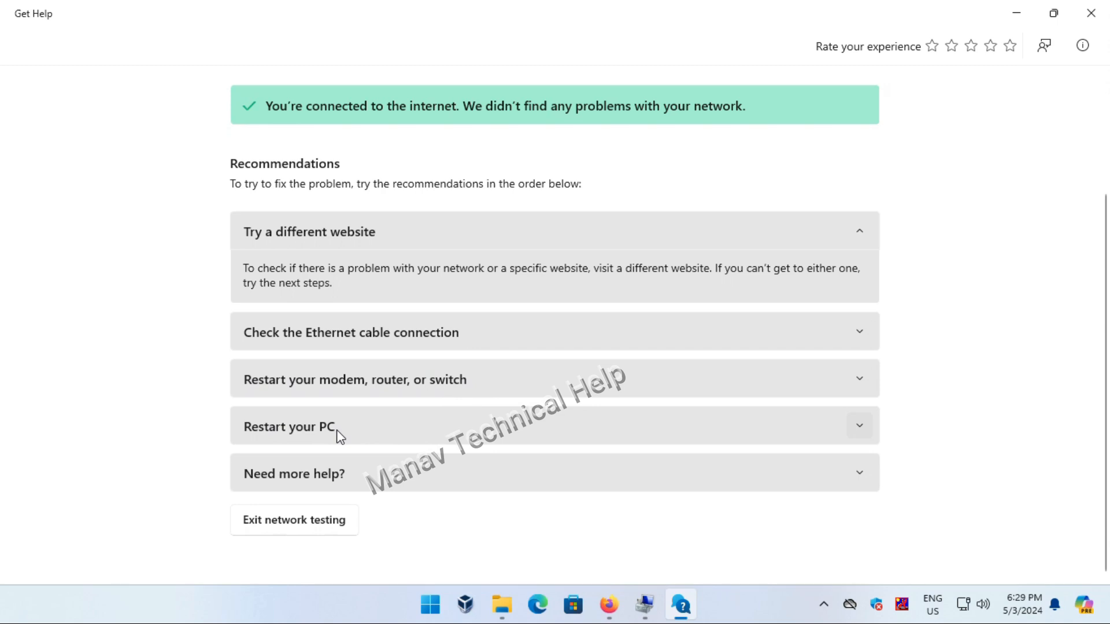
click(1082, 24)
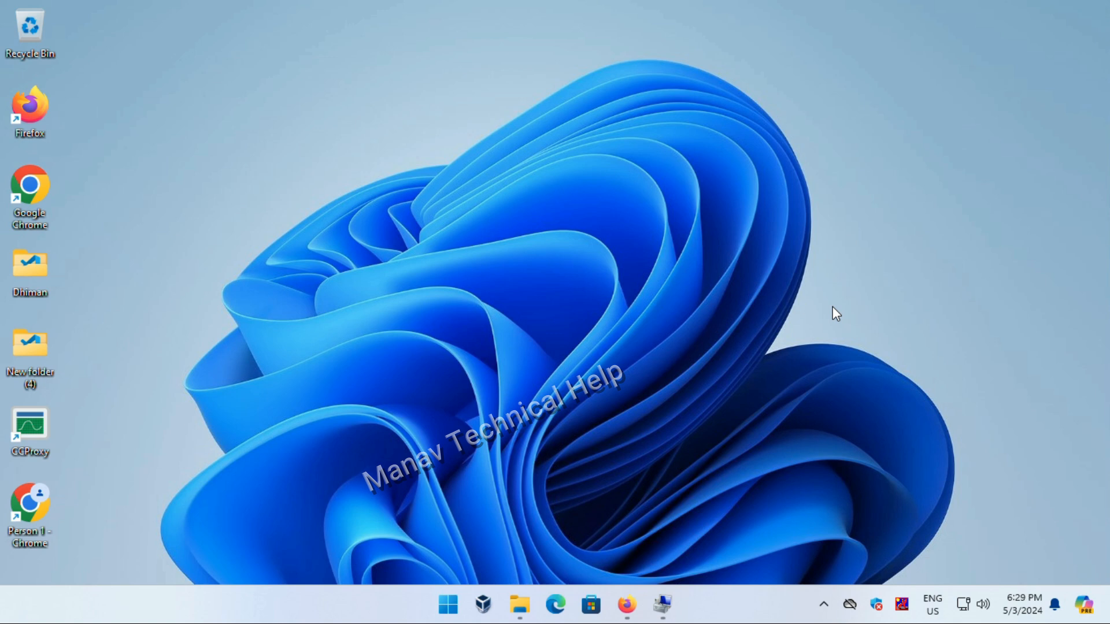
Step: Open the Date & time settings and turn off "Set the time automatically"
right_click(1025, 611)
click(1009, 535)
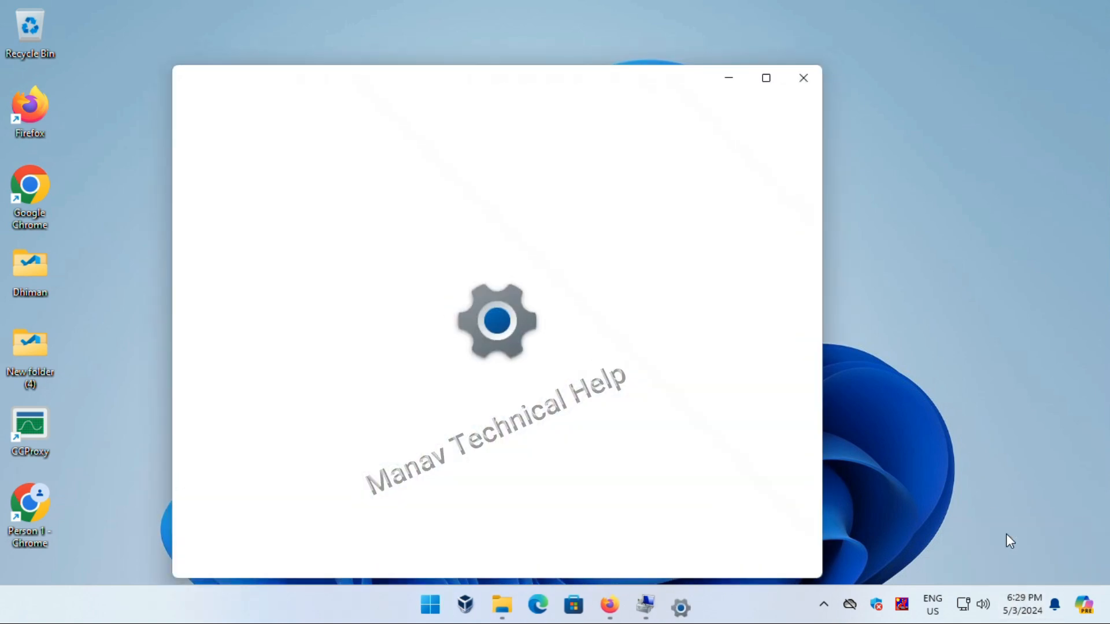
click(765, 78)
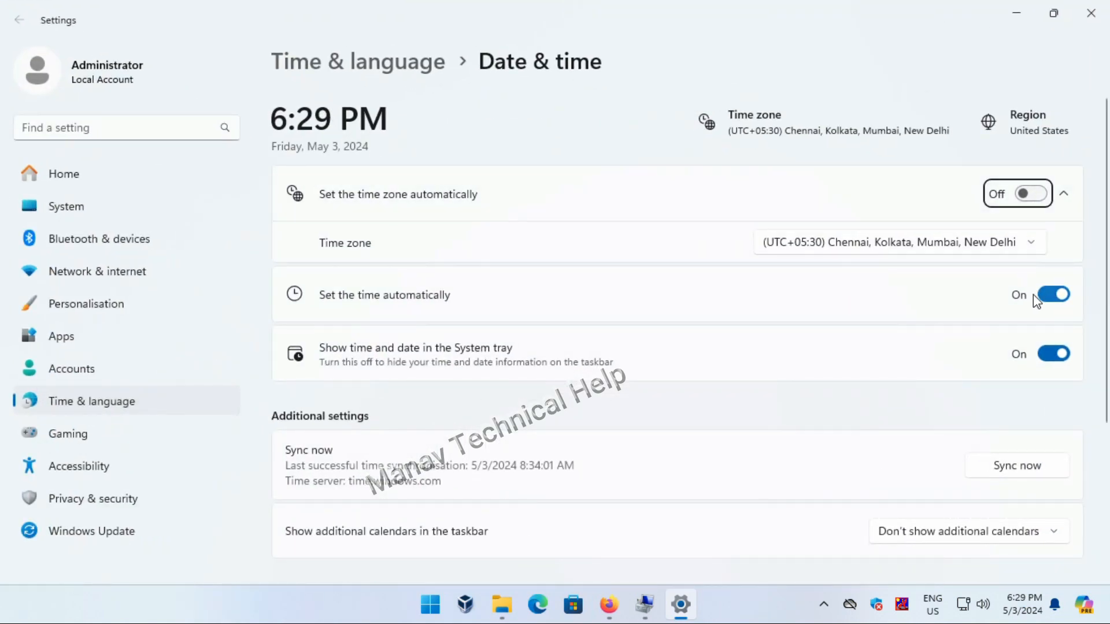
click(1051, 294)
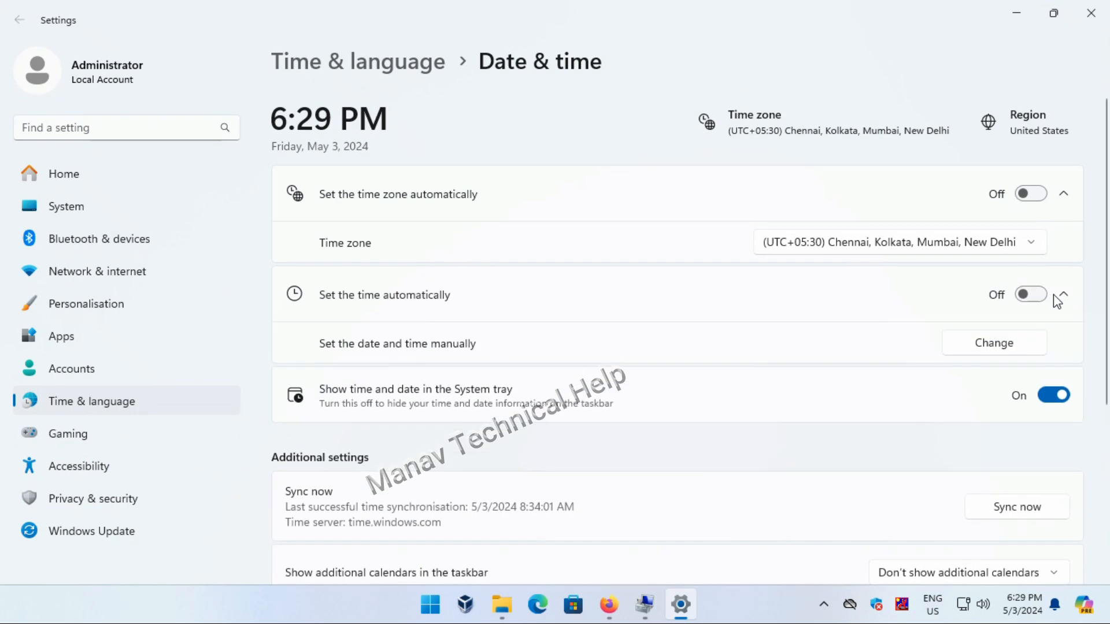
Step: Turn "Set the time automatically" back on and look over the remaining date and time settings
click(1034, 296)
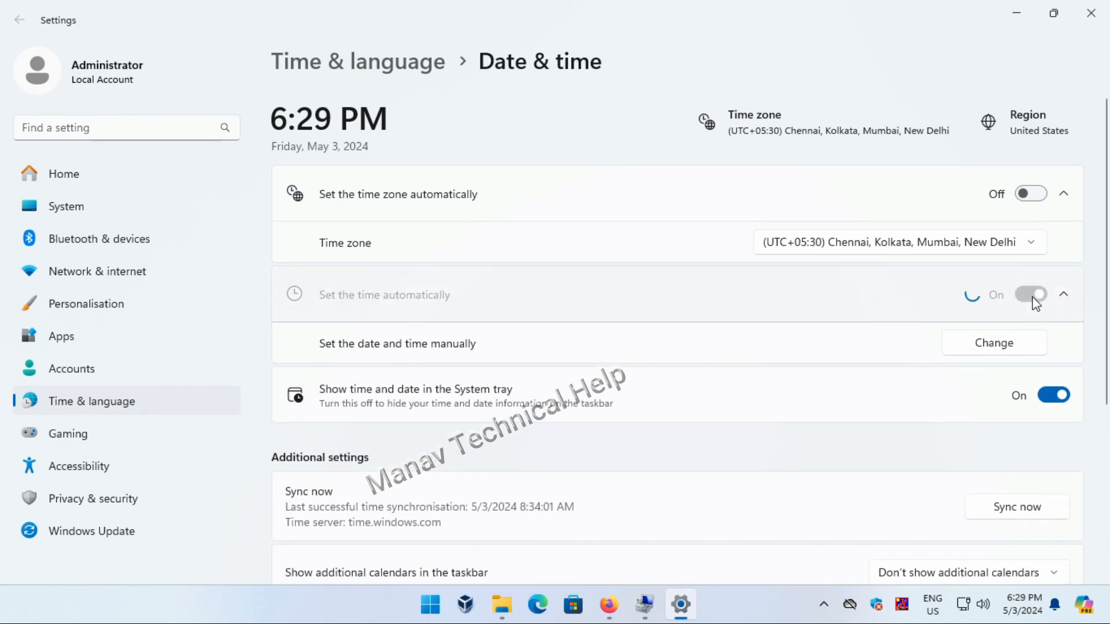
scroll(520, 509, down, 3)
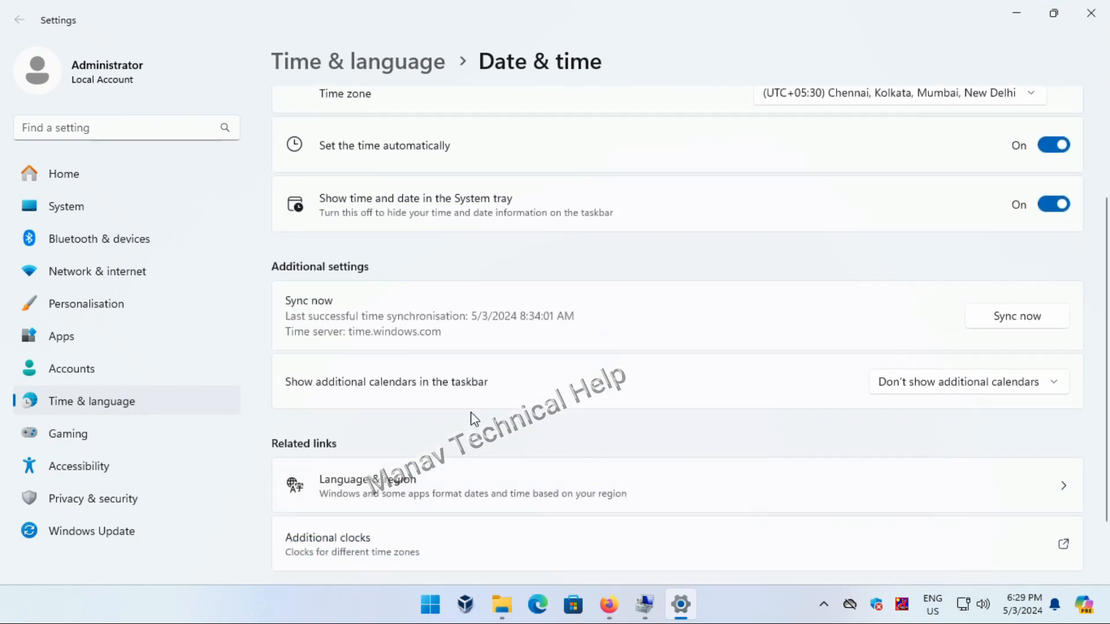
scroll(441, 481, down, 2)
scroll(441, 480, up, 2)
scroll(537, 393, down, 1)
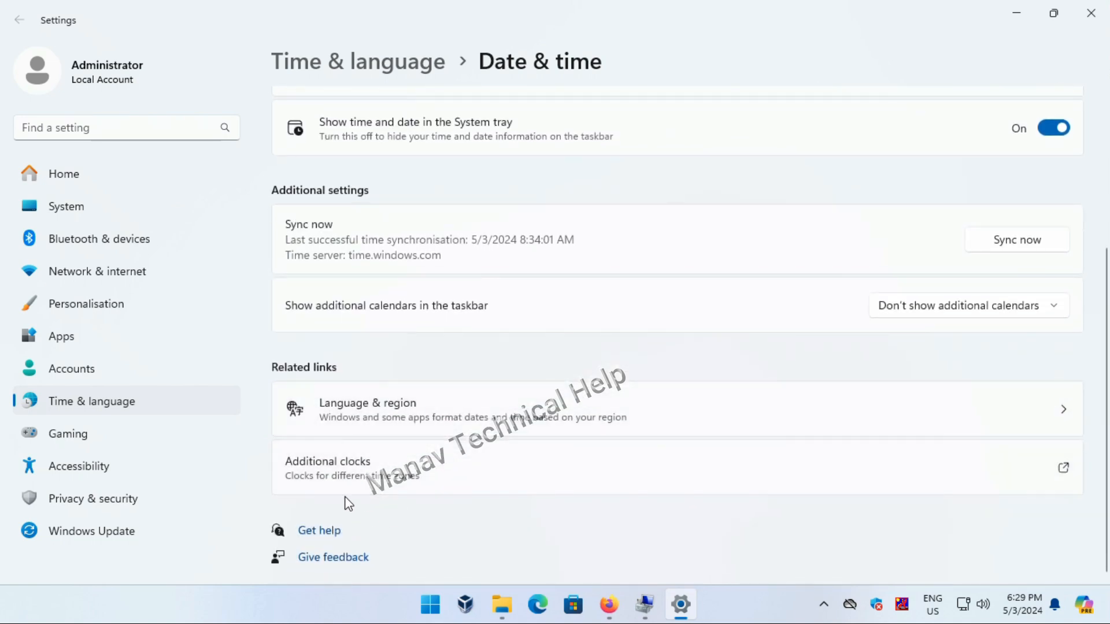
Step: Open the additional clocks dialog, check the system date and time settings, and cancel without changing them
click(359, 465)
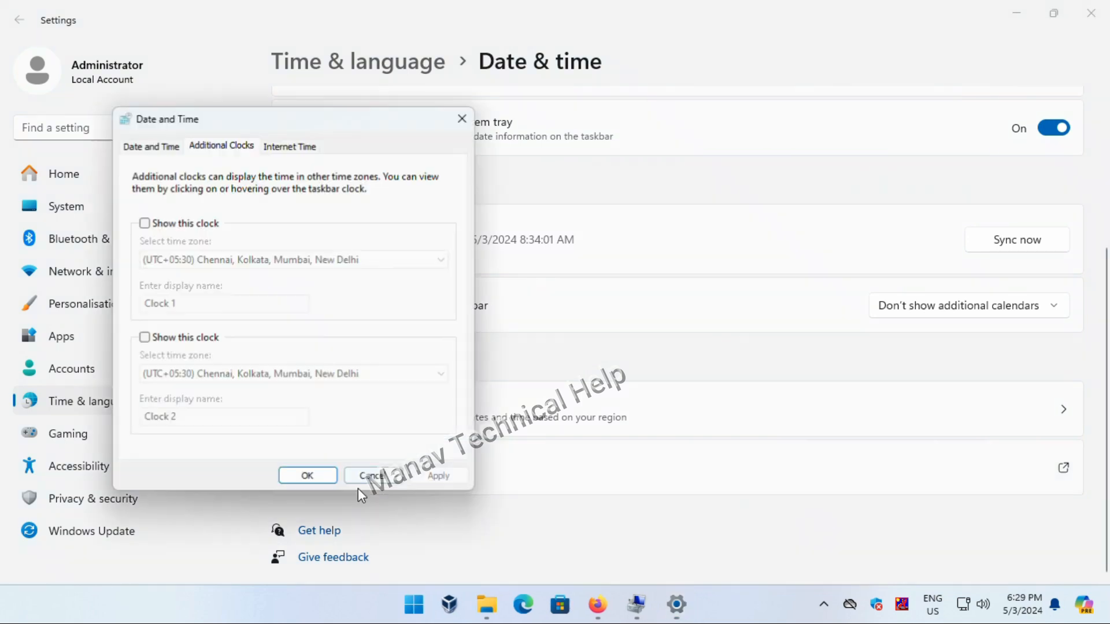
click(164, 149)
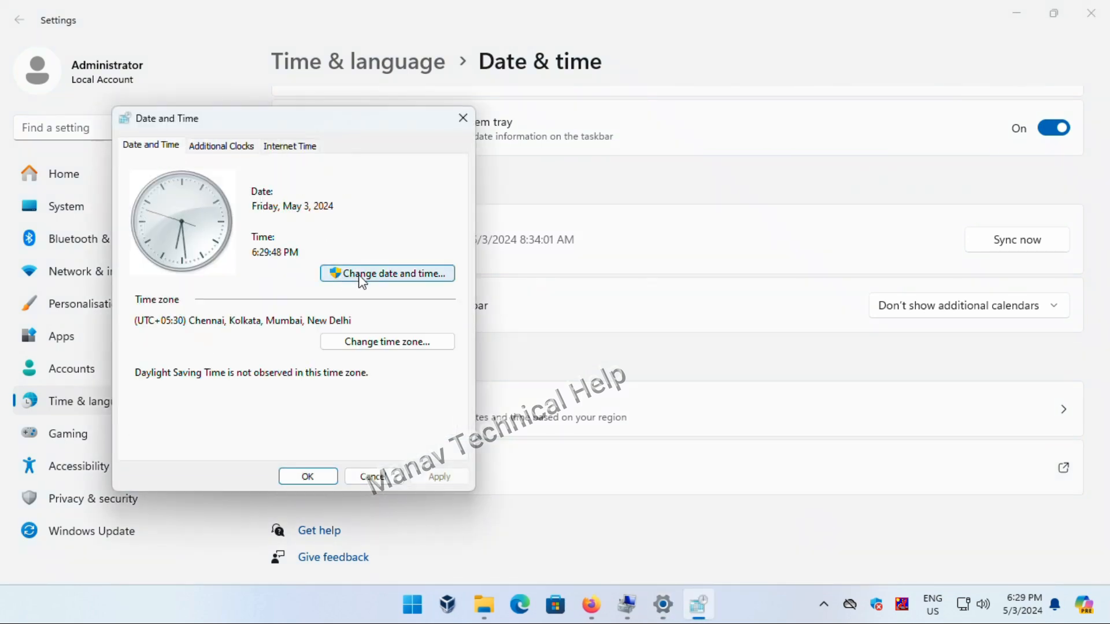
click(340, 272)
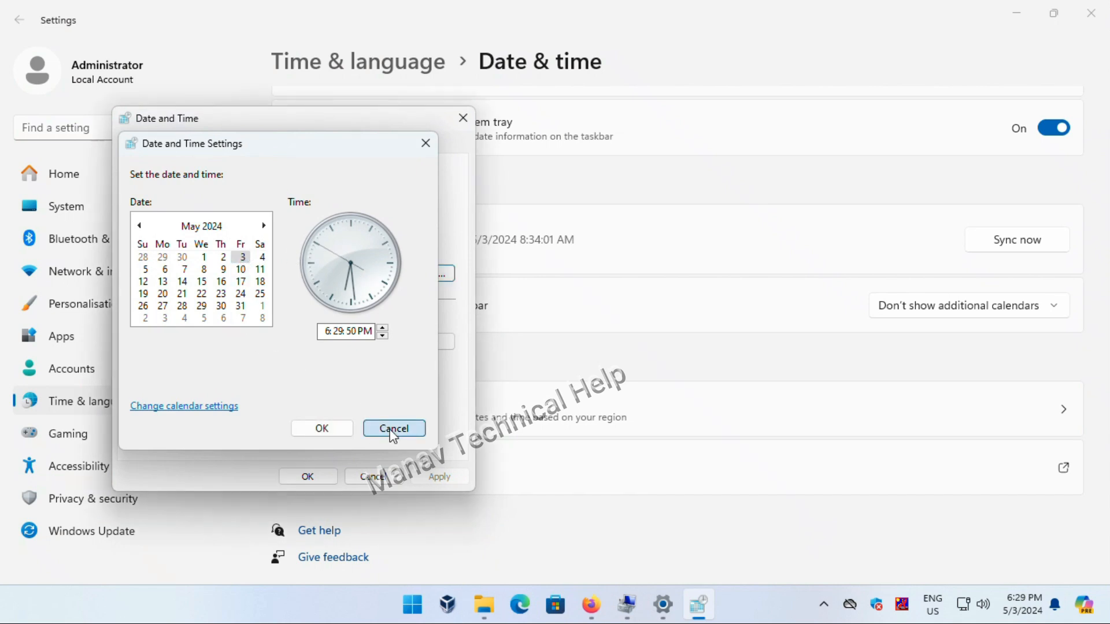
click(384, 428)
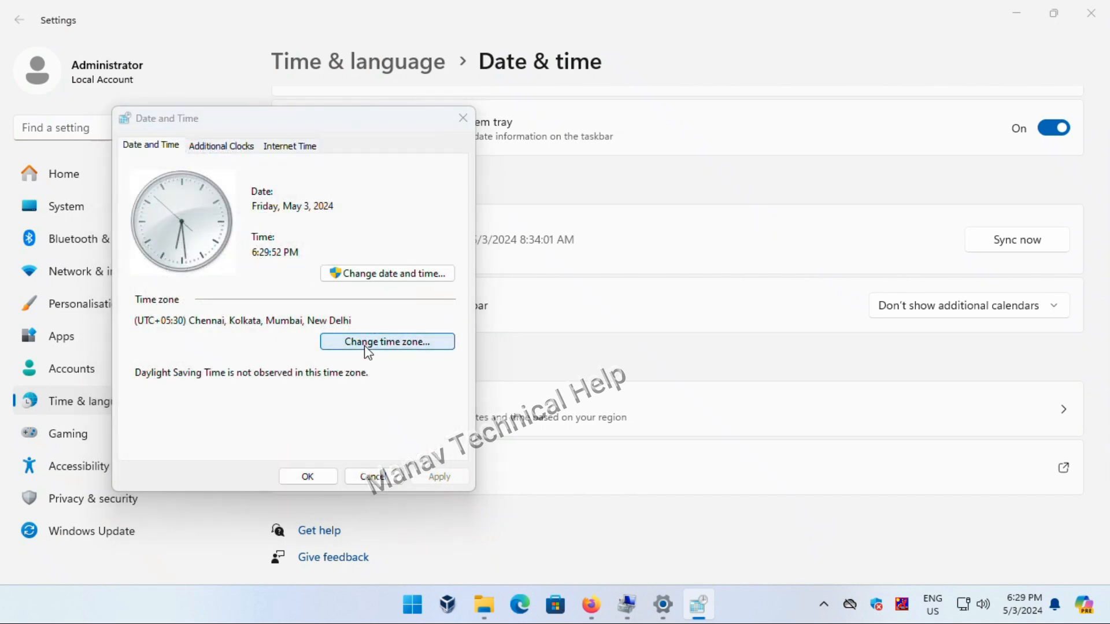
Step: Check the time zone settings and their list of zones, cancel both dialogs, and close Settings
click(370, 342)
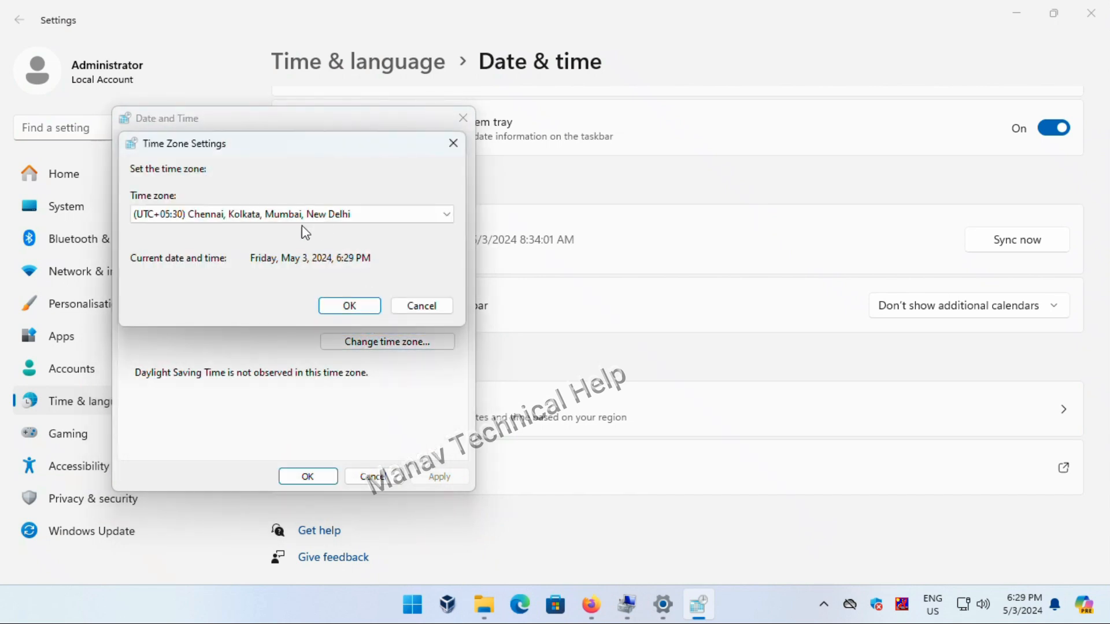
click(416, 218)
click(416, 217)
click(417, 306)
click(354, 478)
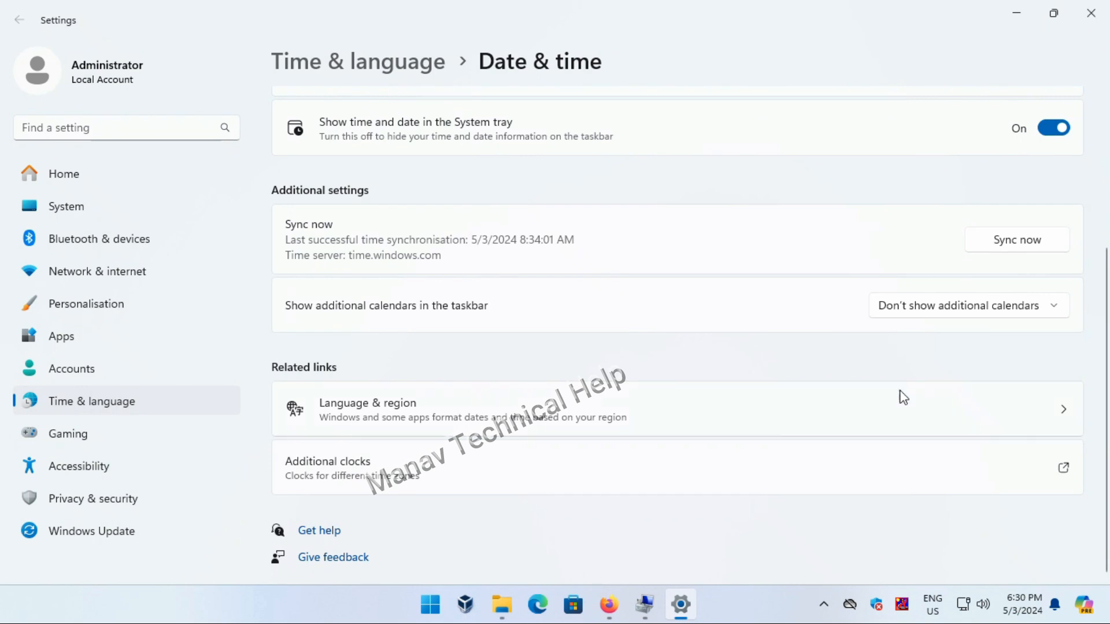
scroll(899, 396, up, 4)
click(1090, 14)
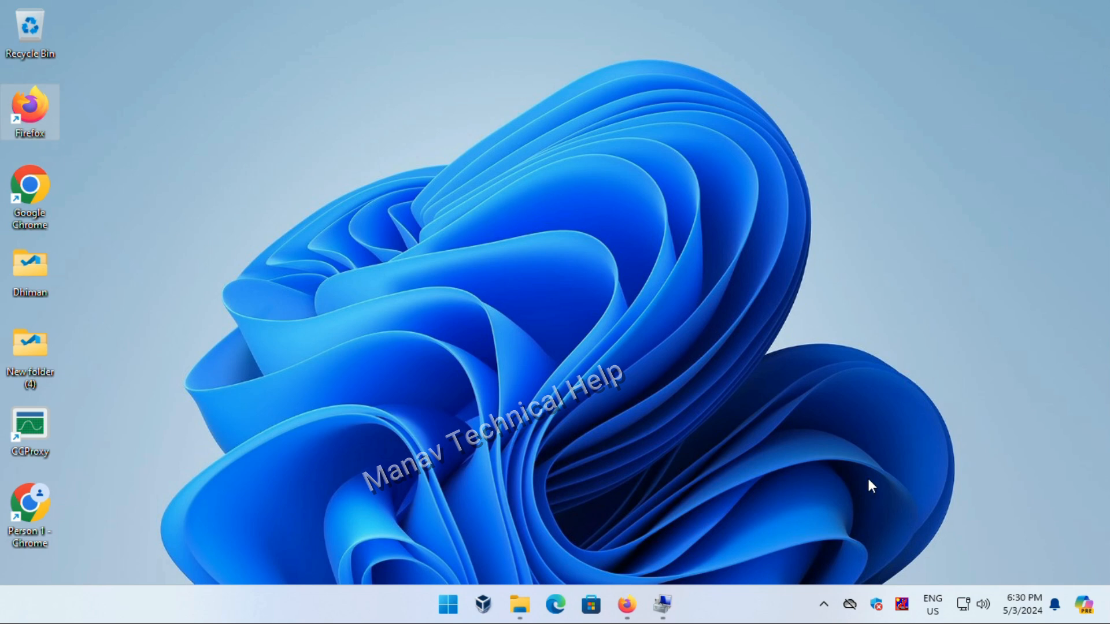
Step: Open the Network & internet settings, check the VPN connections, and return to the overview
right_click(964, 604)
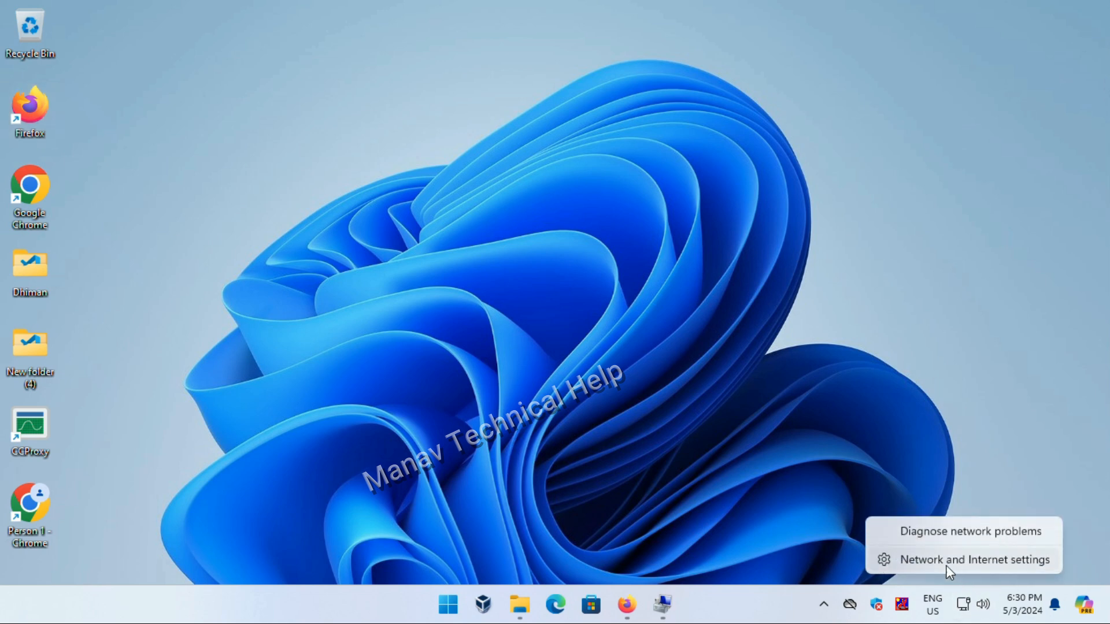
click(986, 560)
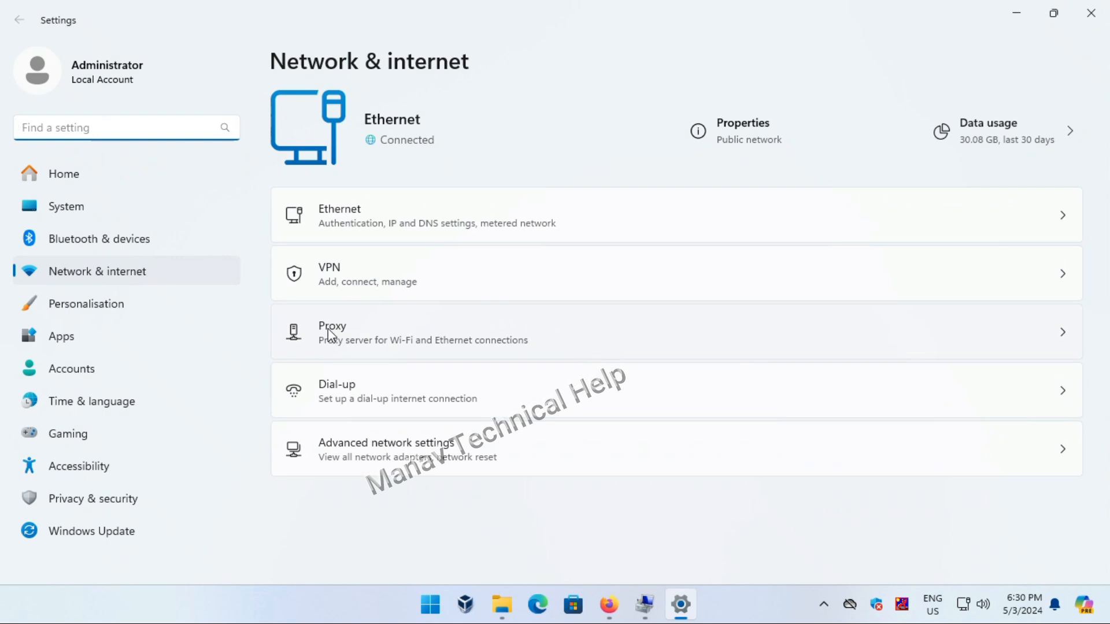
click(334, 296)
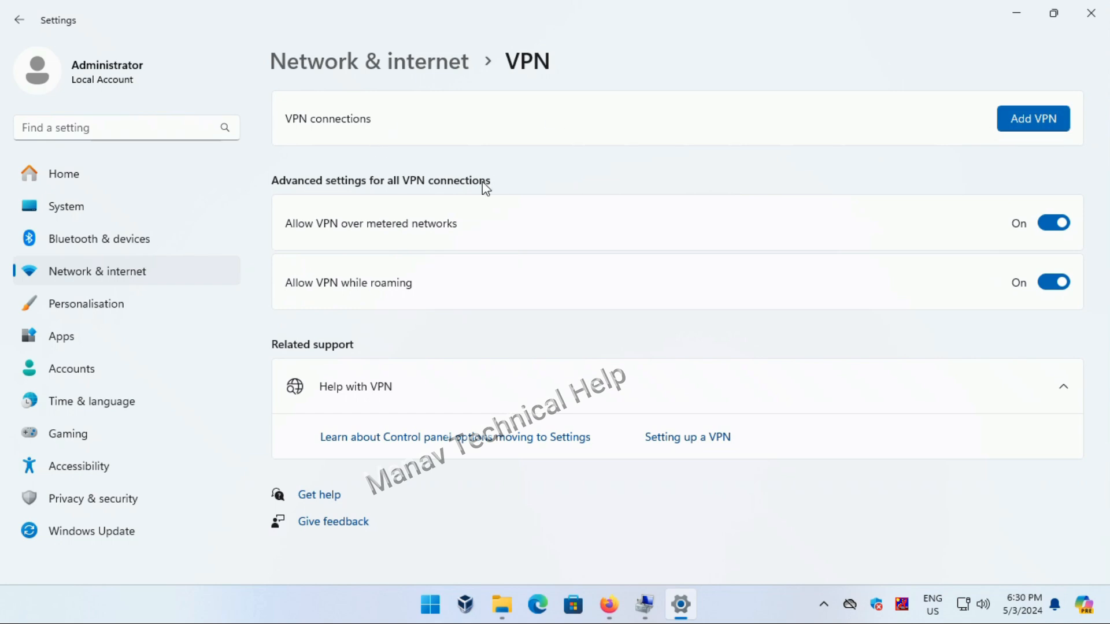
click(103, 277)
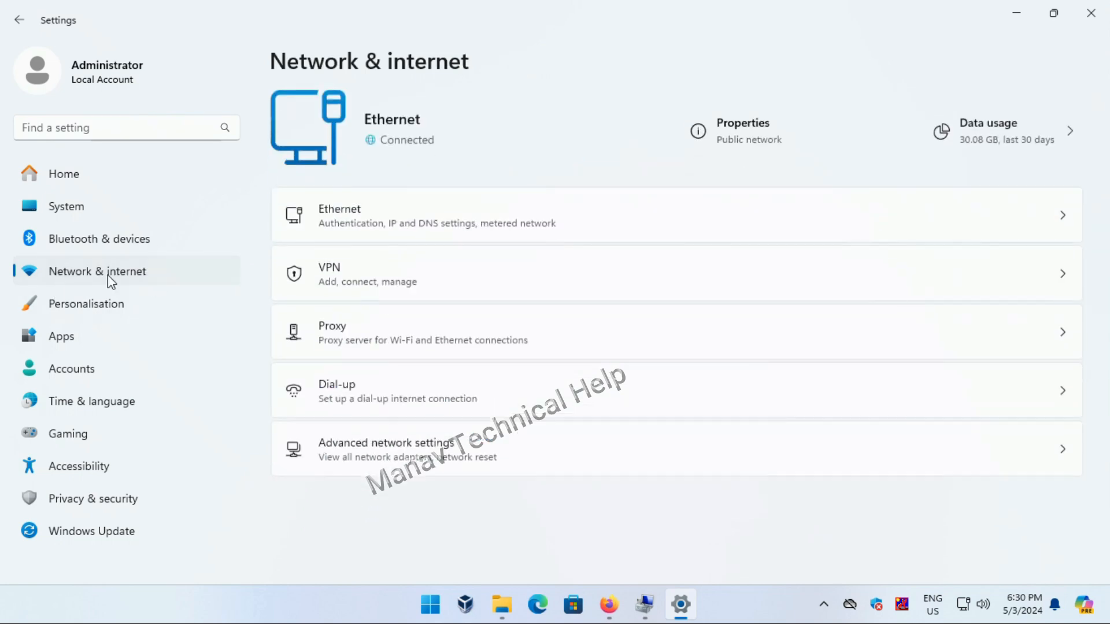
Step: In the proxy settings, turn "Automatically detect settings" off and back on
click(367, 341)
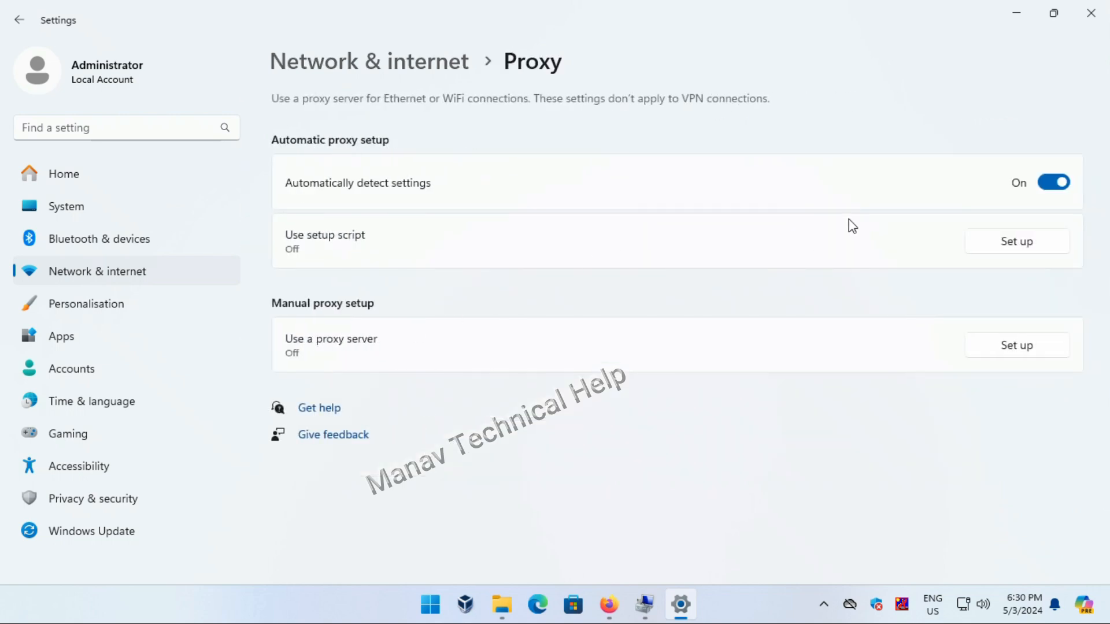
click(1060, 185)
click(1057, 187)
Step: Check the "Use setup script" switch of the proxy by toggling it on and off, and cancel the dialog
click(1005, 243)
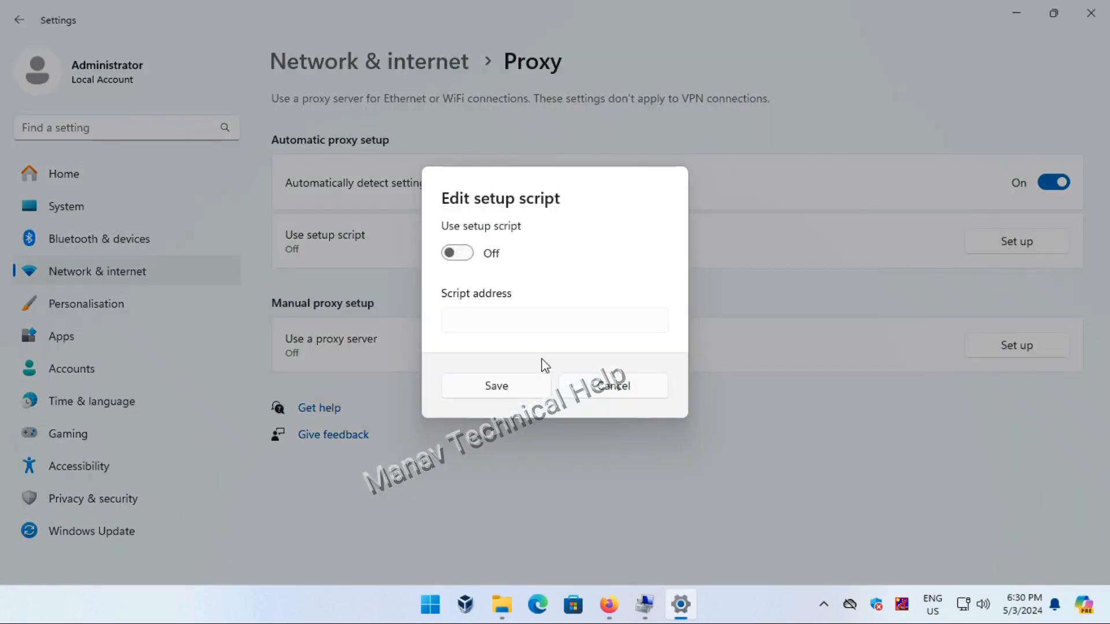
click(463, 255)
click(457, 256)
click(592, 394)
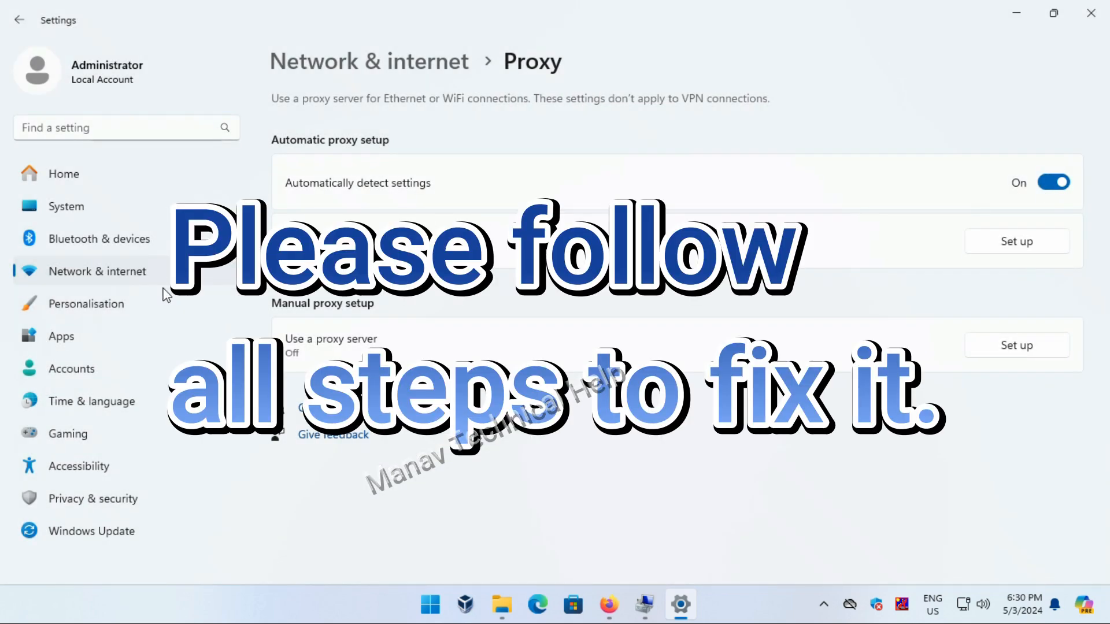
Step: Open Internet options from the advanced network settings, restore the advanced settings to their defaults, and apply the change
click(149, 277)
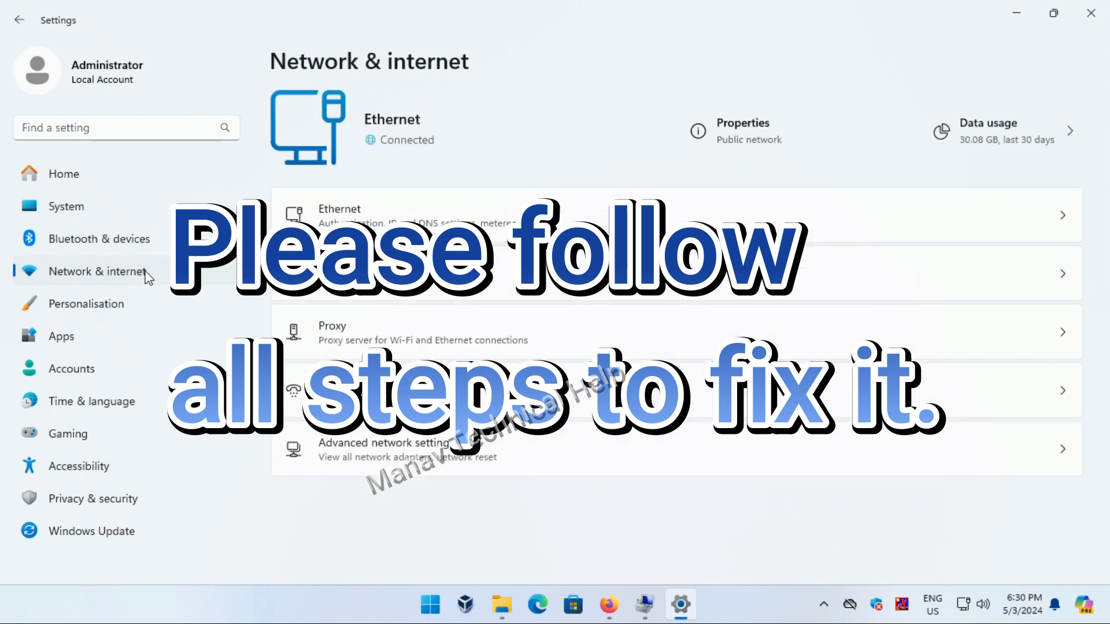
click(397, 459)
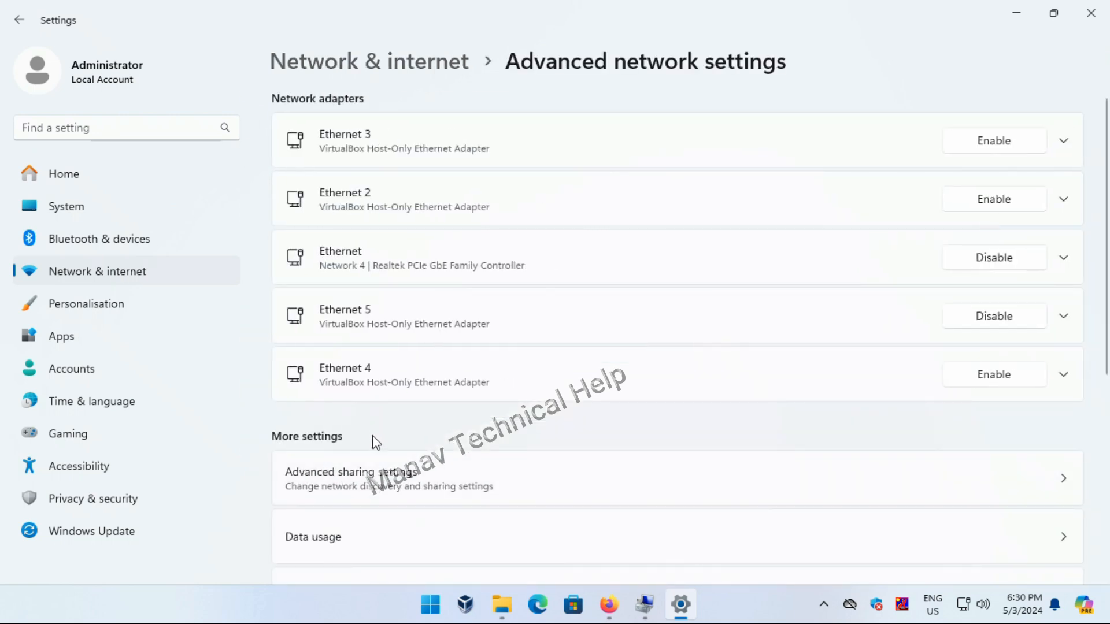
scroll(382, 462, down, 3)
scroll(386, 477, down, 3)
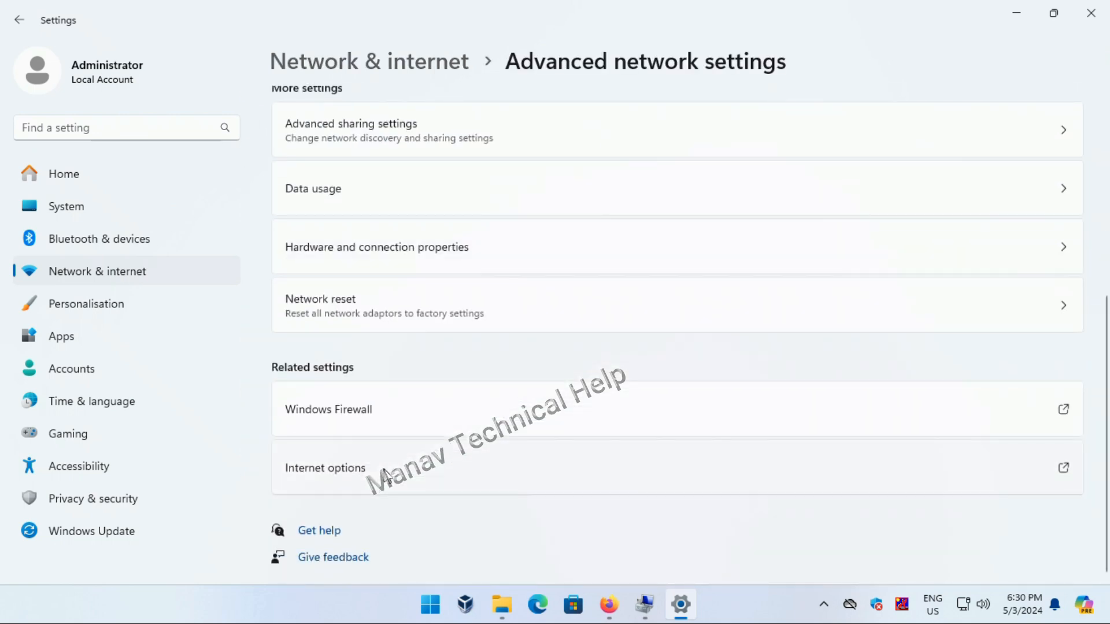
click(322, 471)
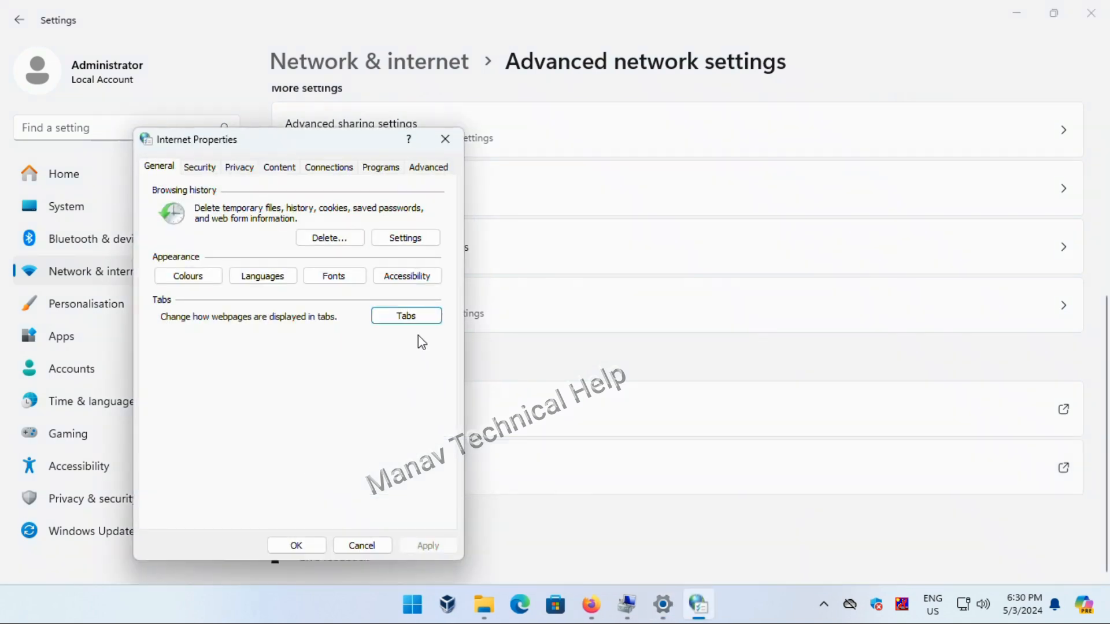
click(433, 148)
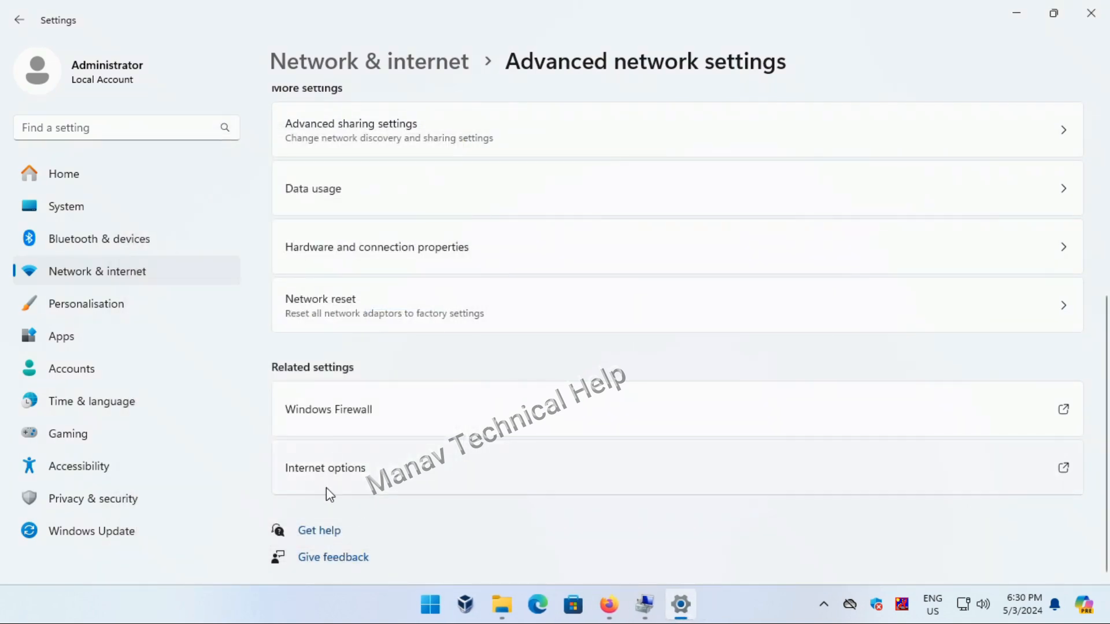
click(324, 468)
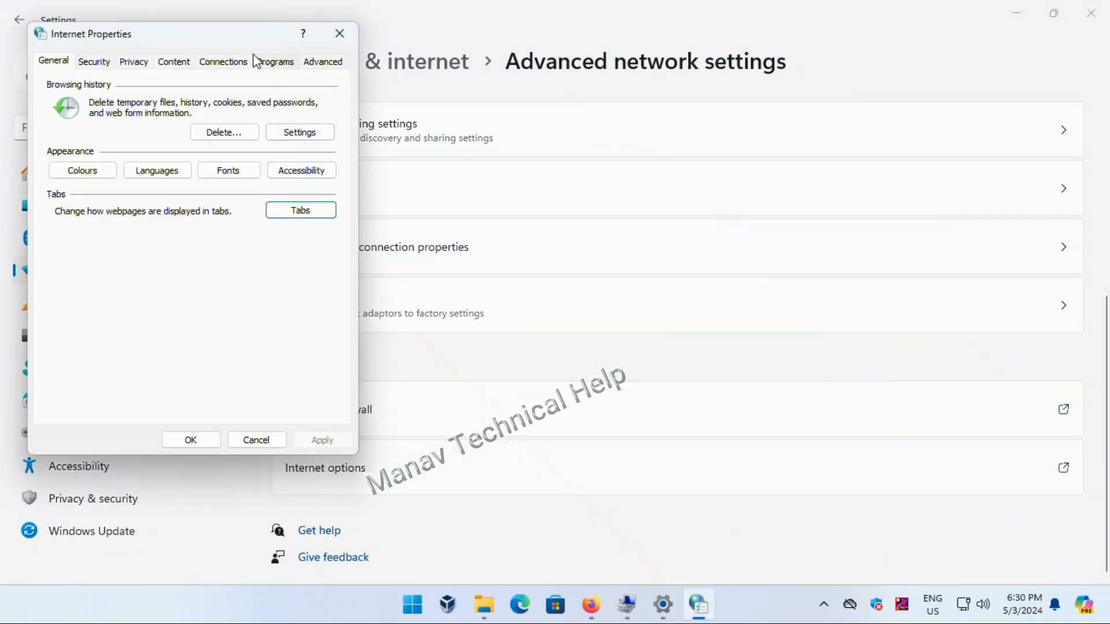
drag(233, 35, 459, 76)
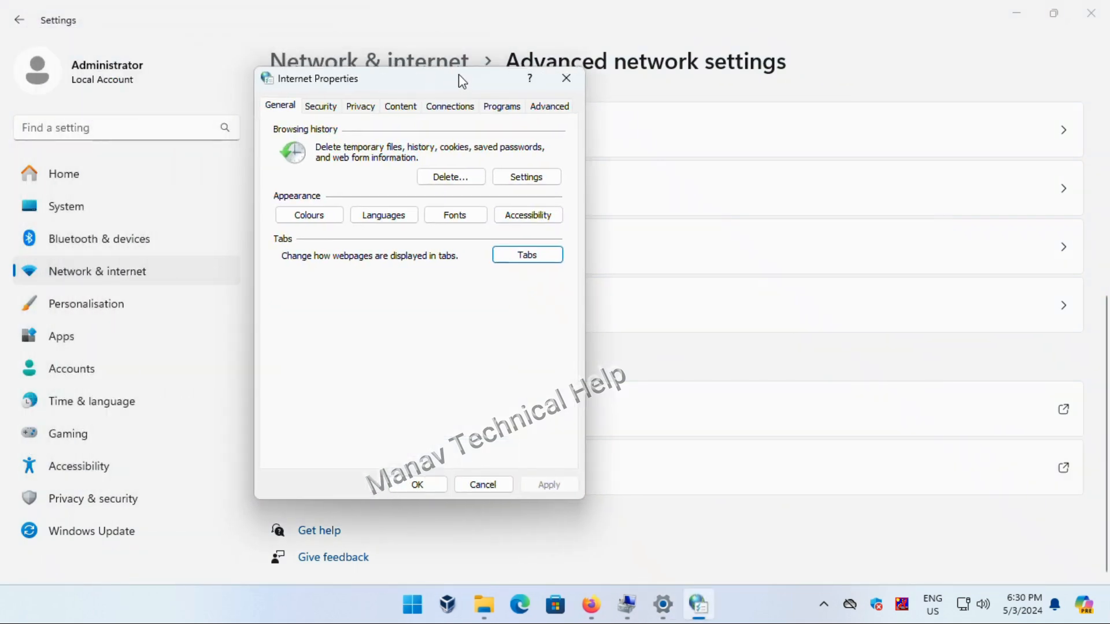
click(551, 107)
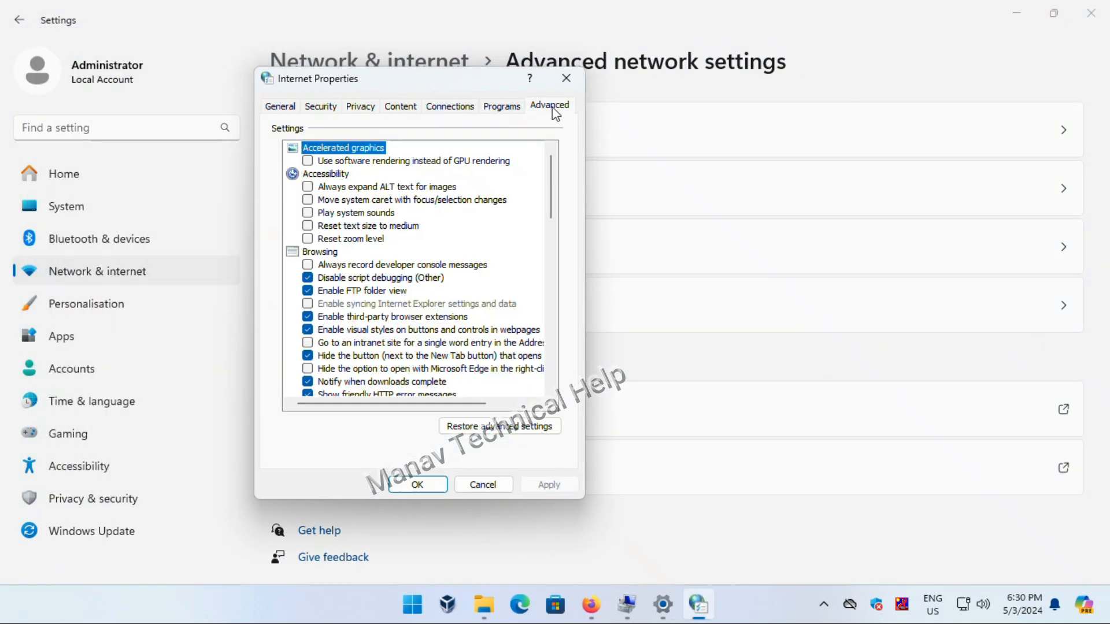
click(526, 432)
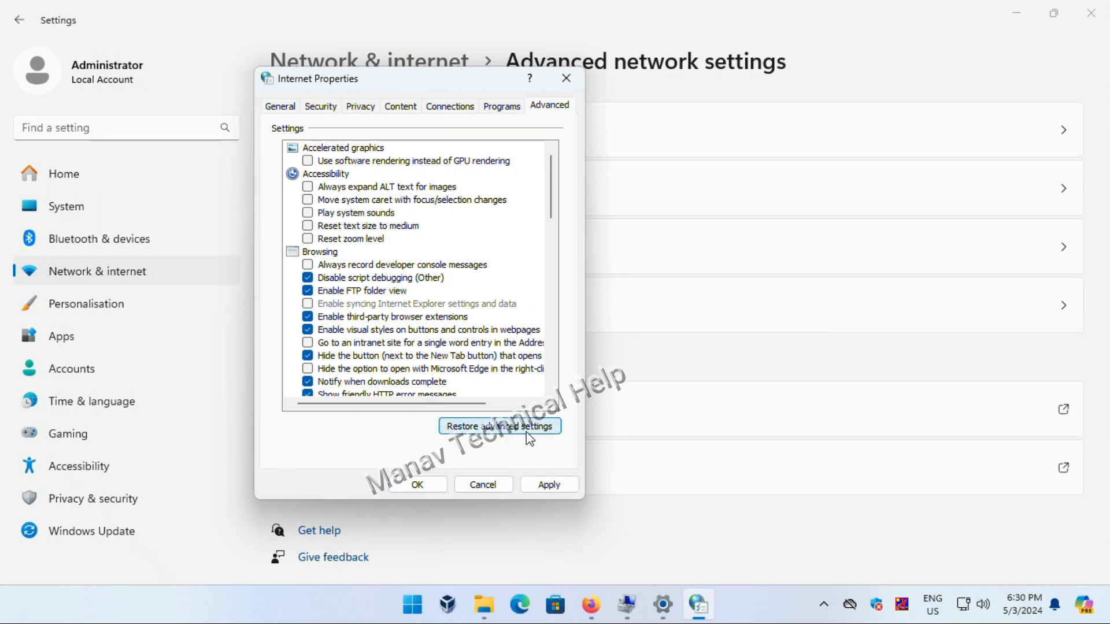
click(543, 487)
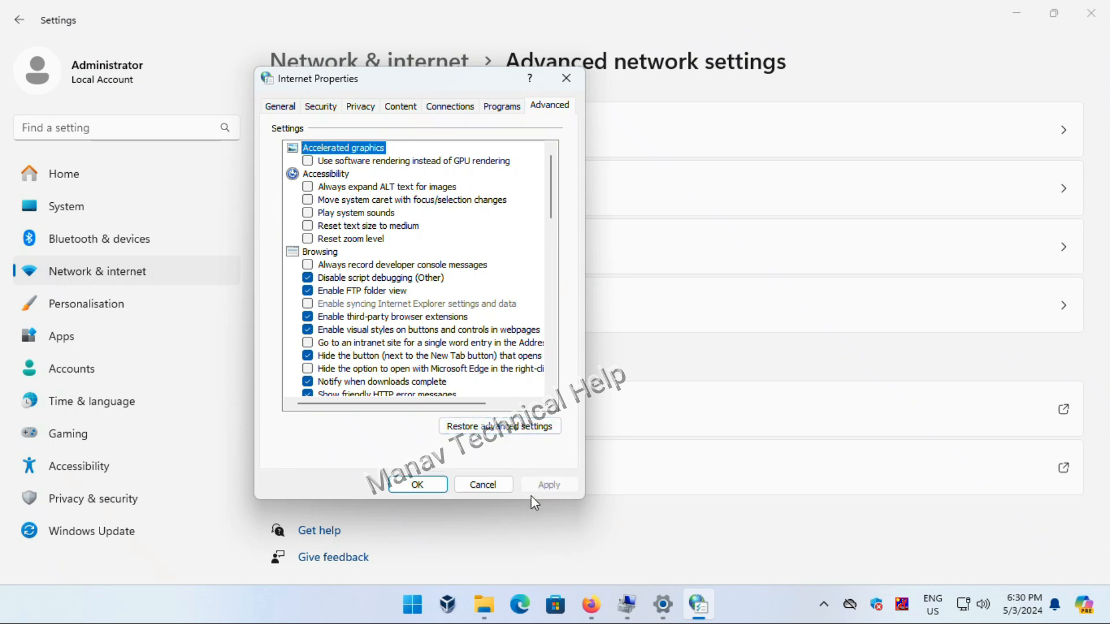
click(409, 489)
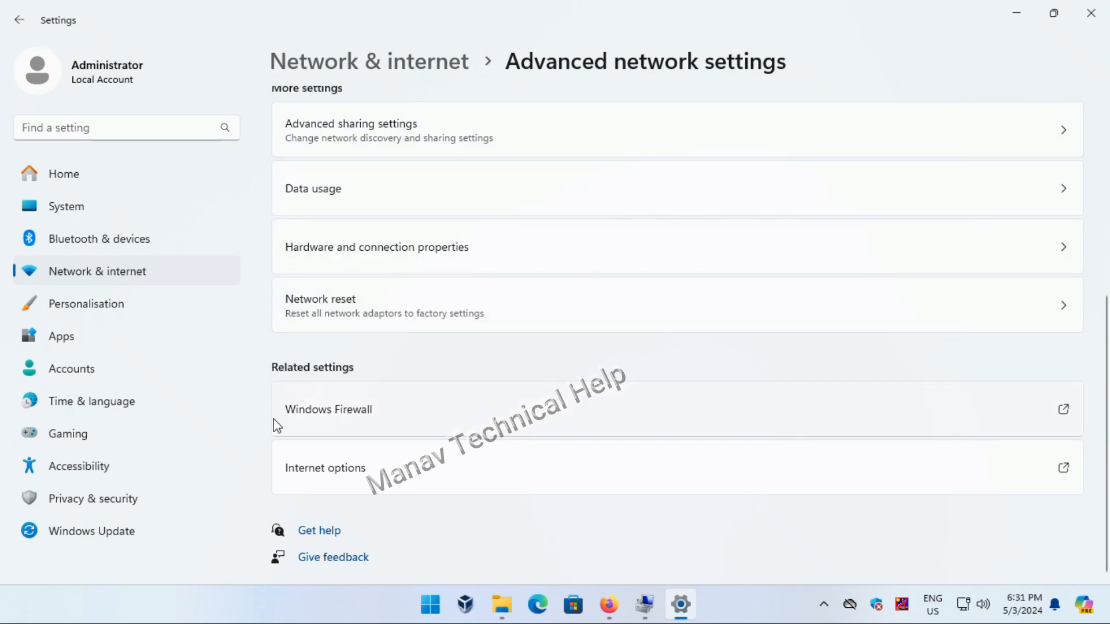
Step: View the Network reset page in the advanced network settings without starting a reset, and close Settings
click(318, 302)
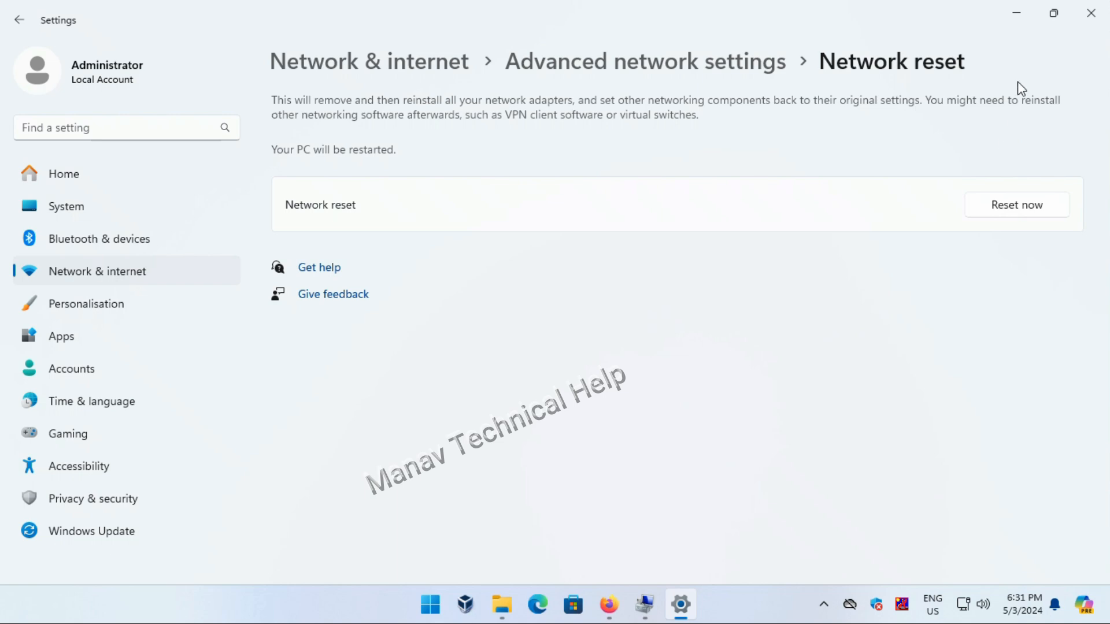
click(1090, 13)
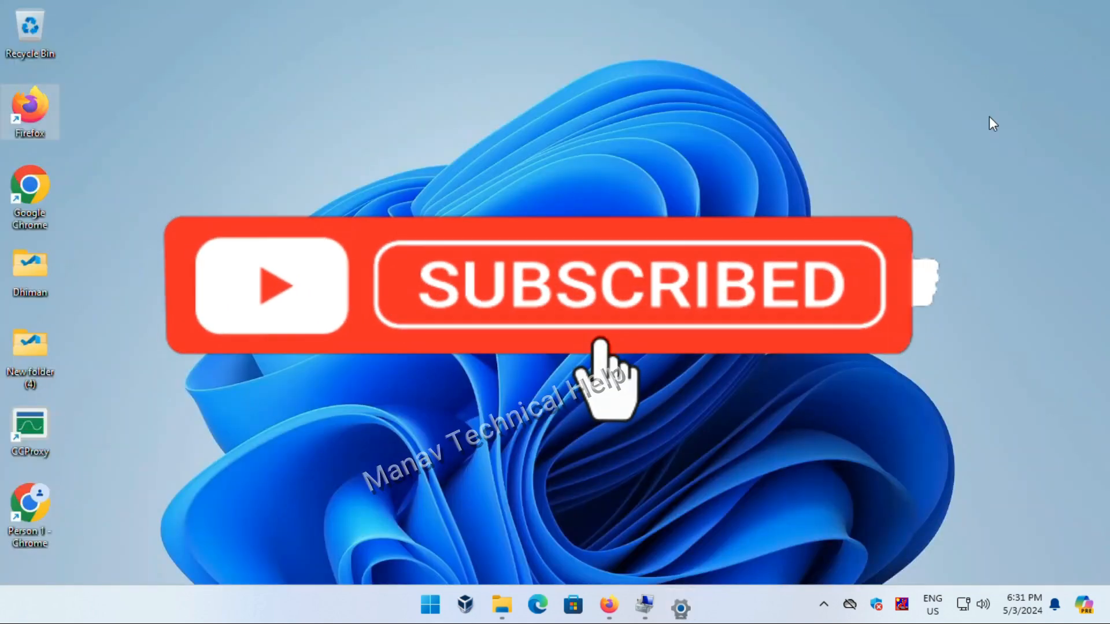